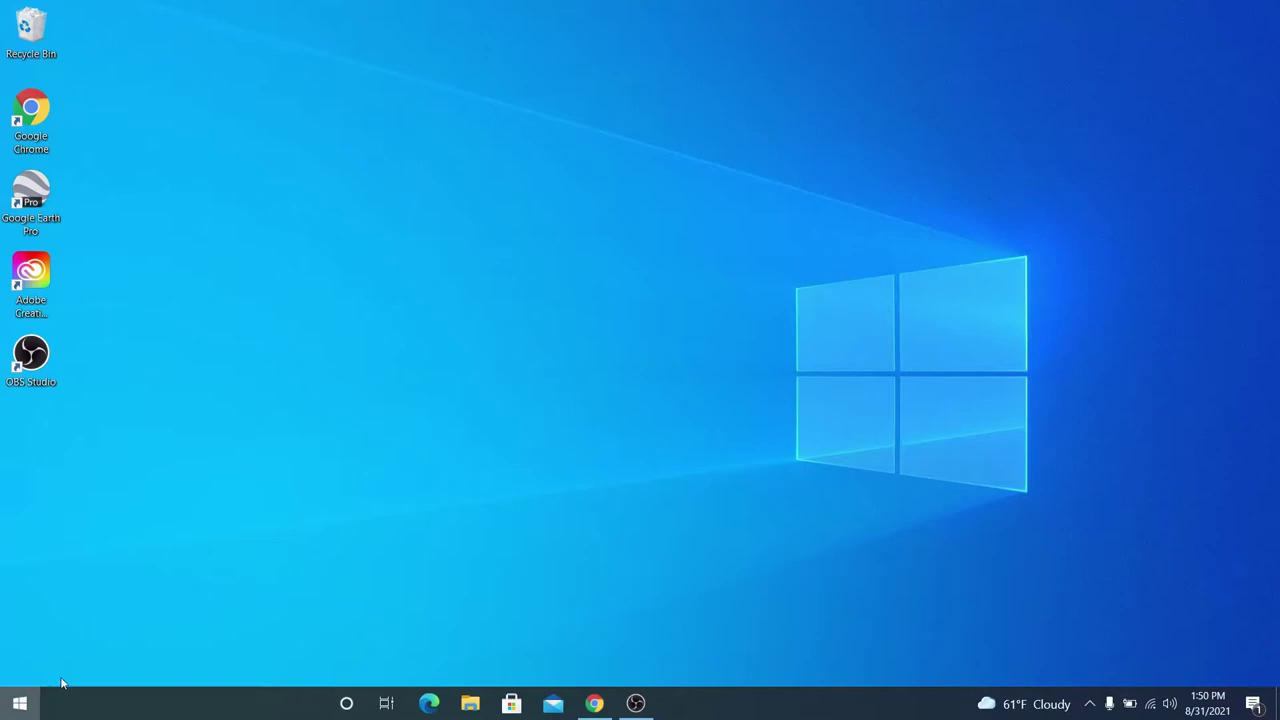
- Launch Adobe Photoshop 2021 from a Start menu search, then return to the flower coloring page
click(18, 704)
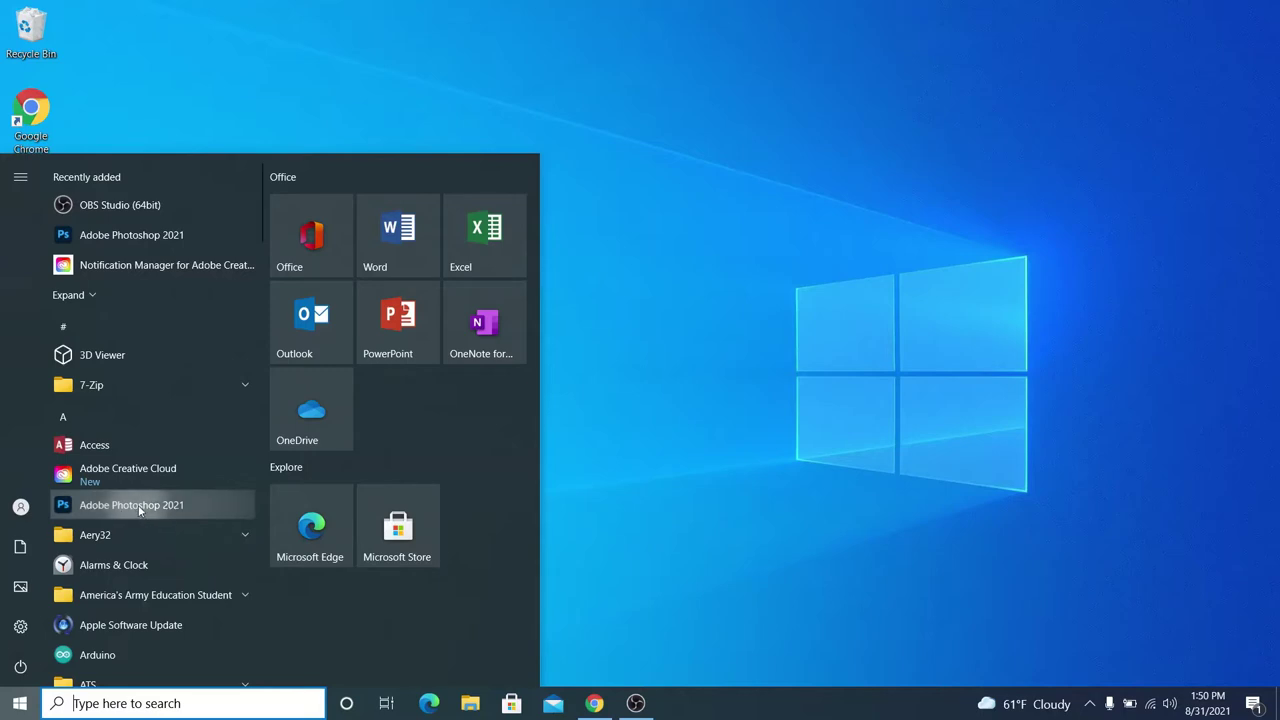
click(145, 705)
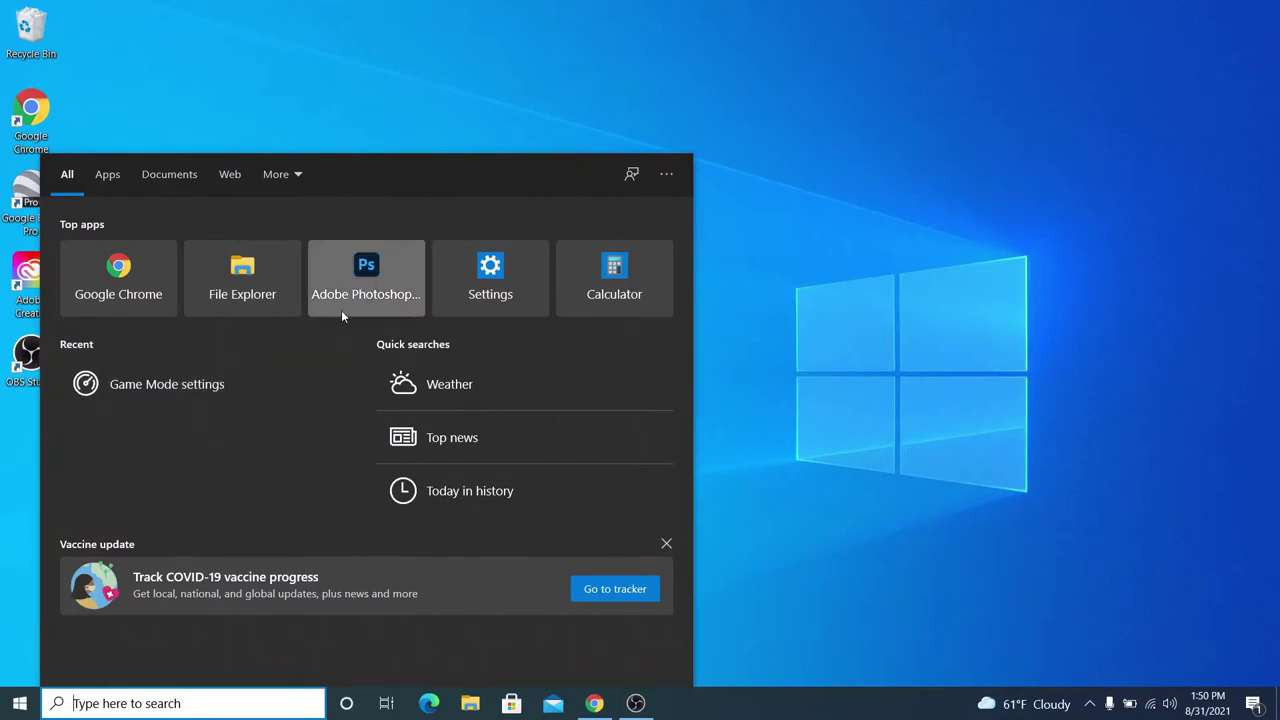
text(photoshop)
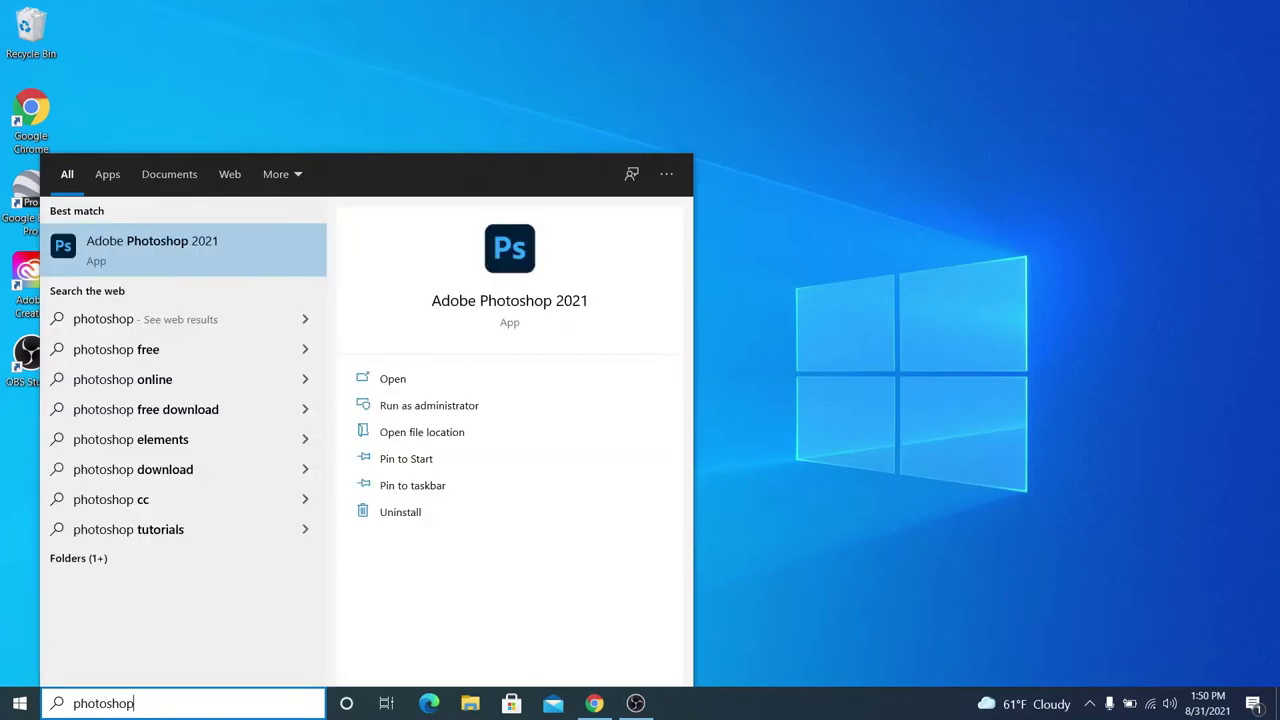
click(218, 244)
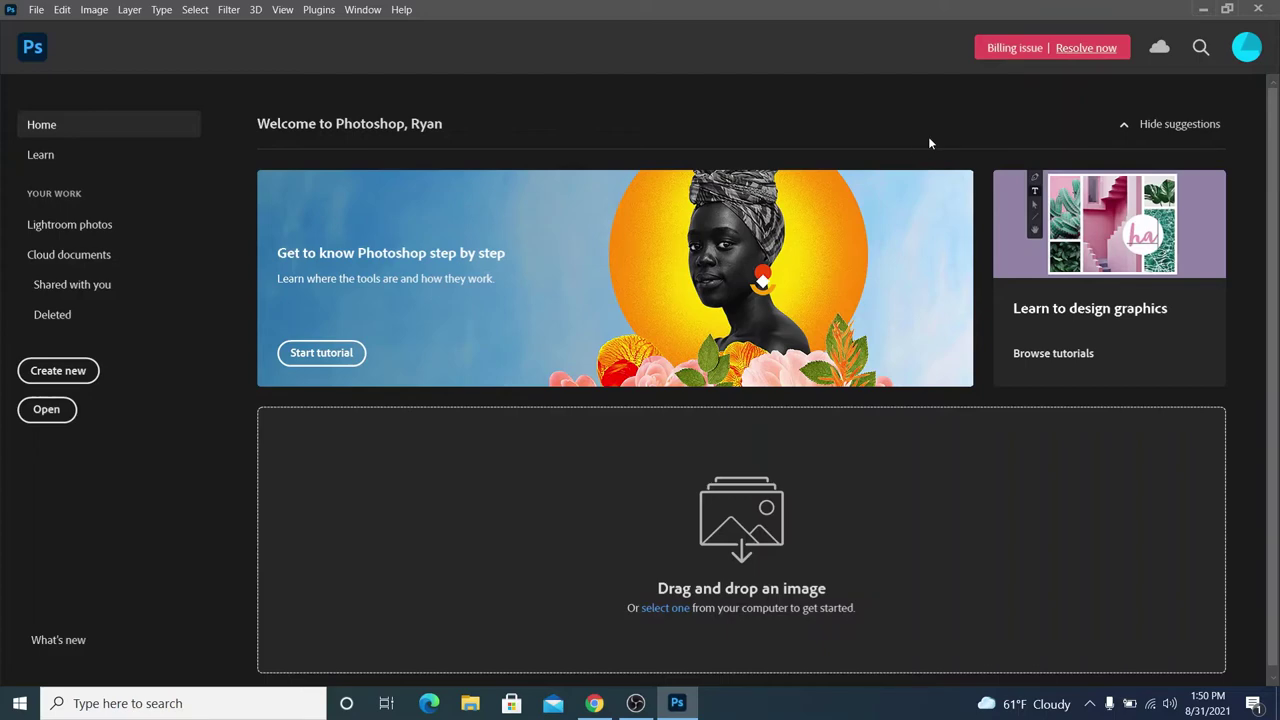
click(596, 704)
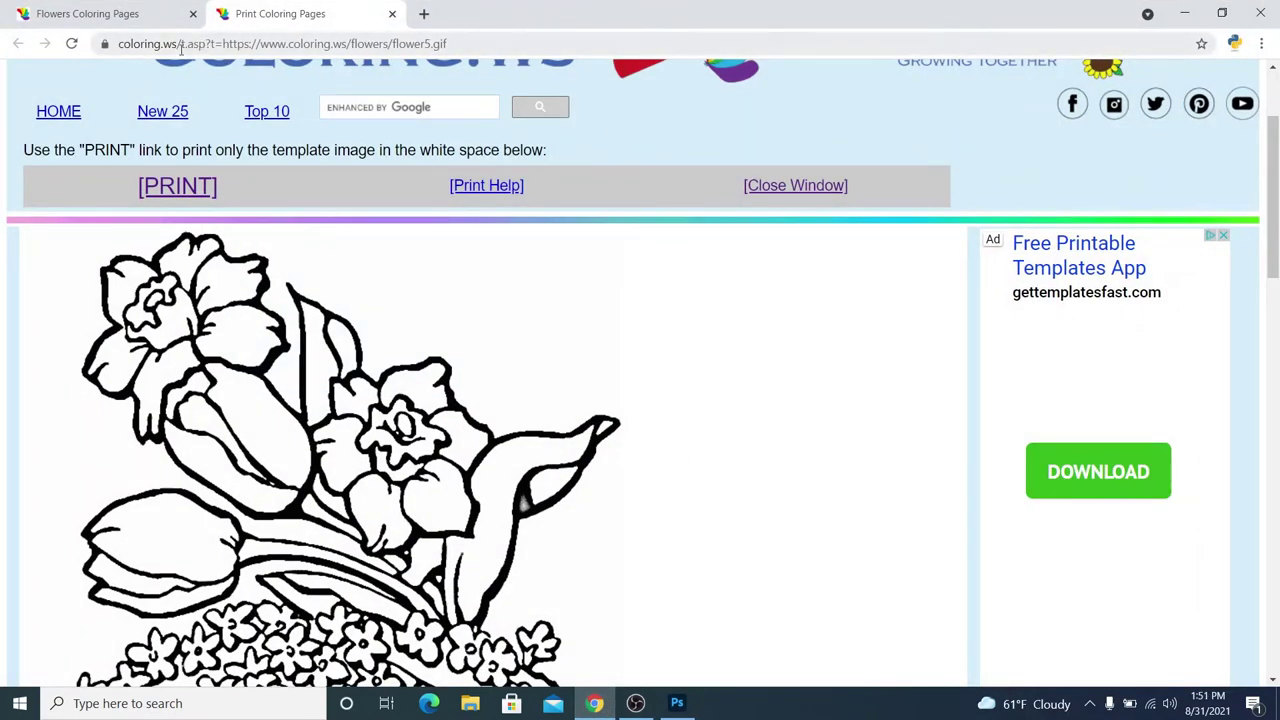
- Highlight the coloring.ws site name in the Chrome address bar
drag(178, 44, 112, 44)
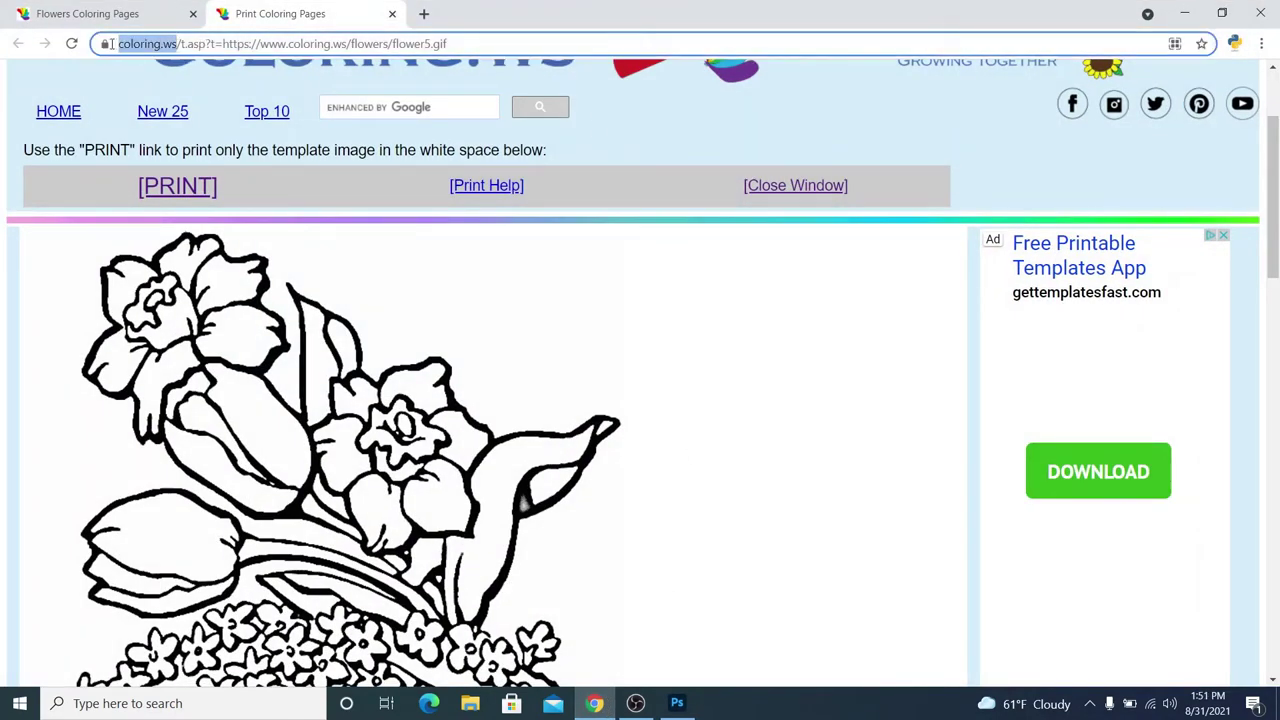
click(216, 46)
drag(243, 45, 183, 45)
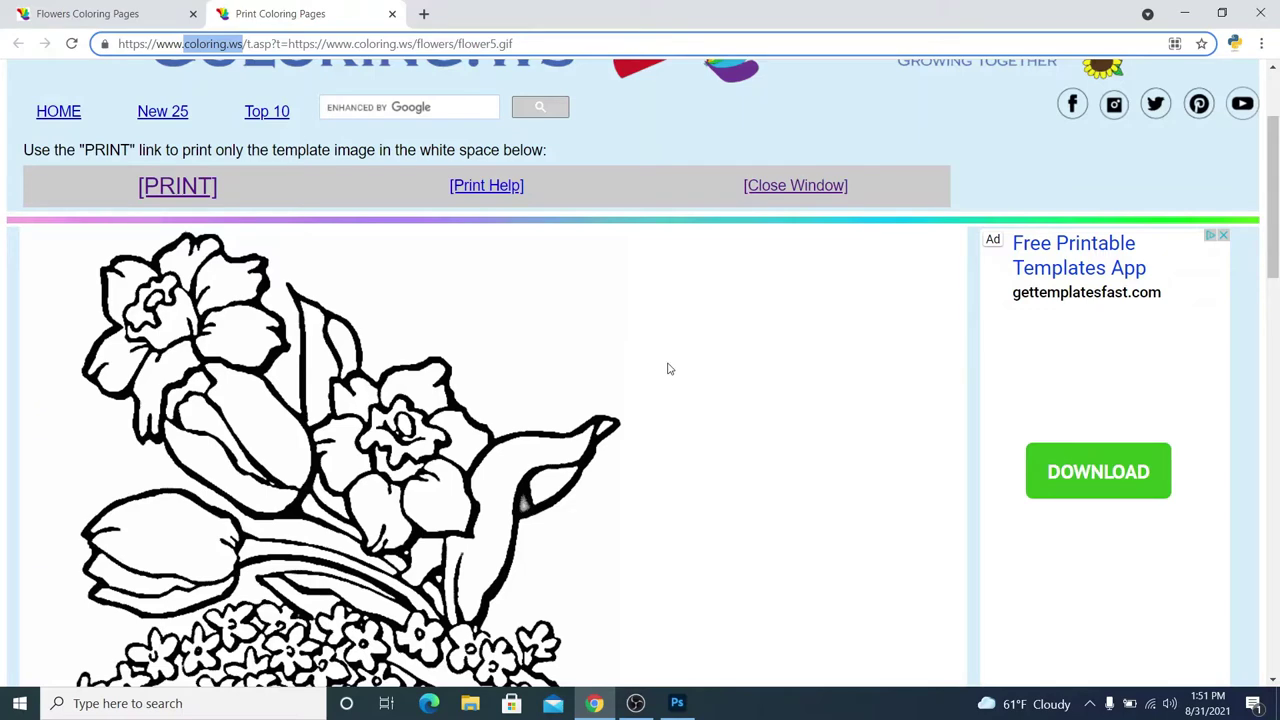
scroll(694, 363, down, 3)
scroll(697, 374, up, 3)
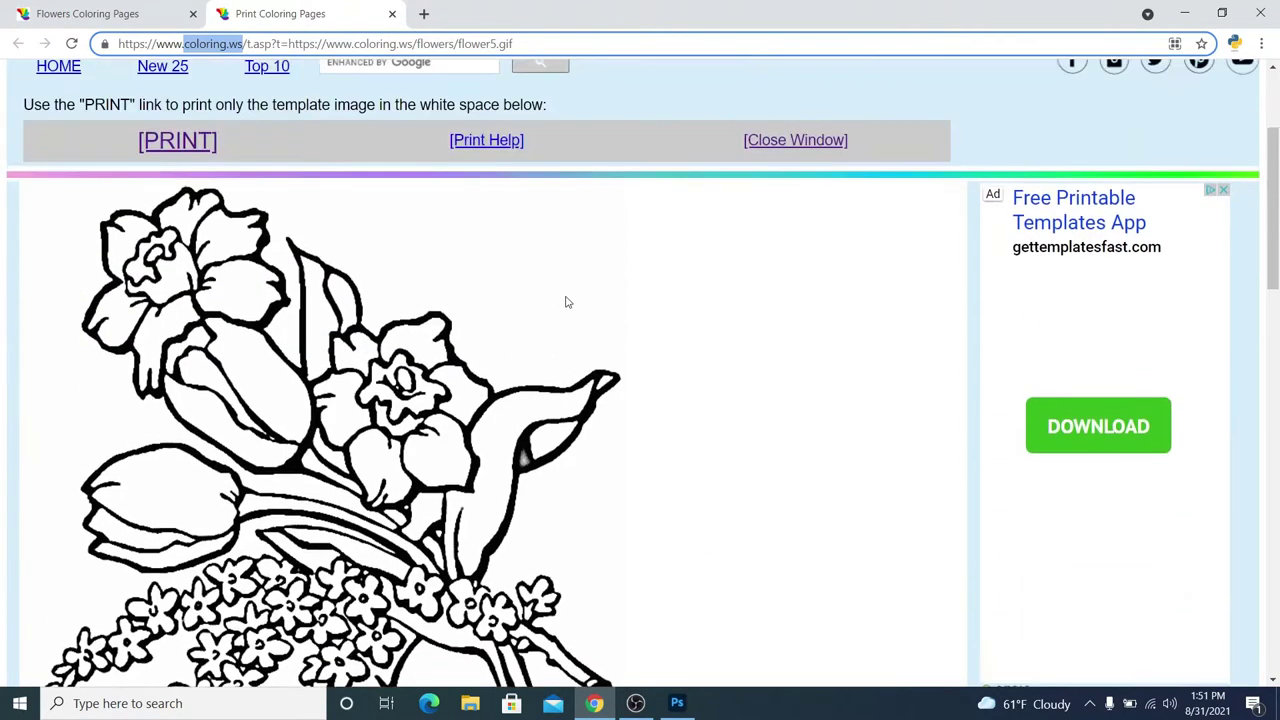
- Copy the flower coloring-page image and return to Photoshop
right_click(410, 392)
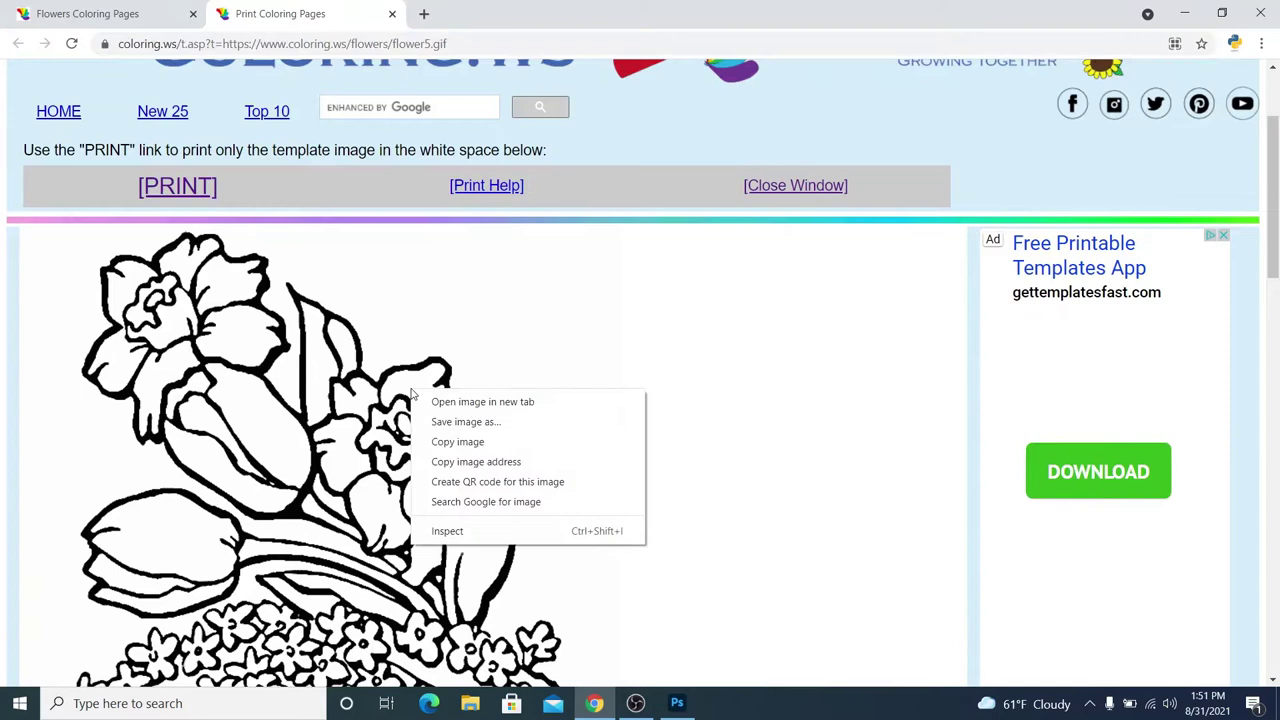
click(480, 443)
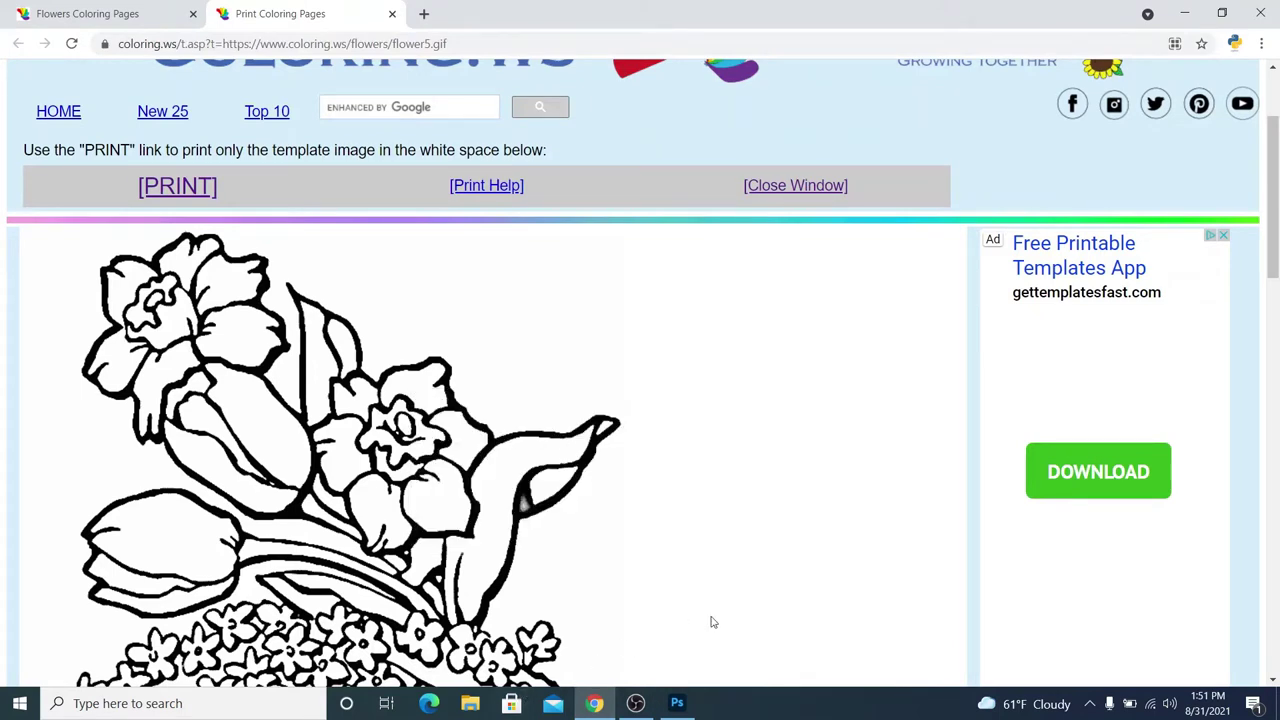
click(677, 703)
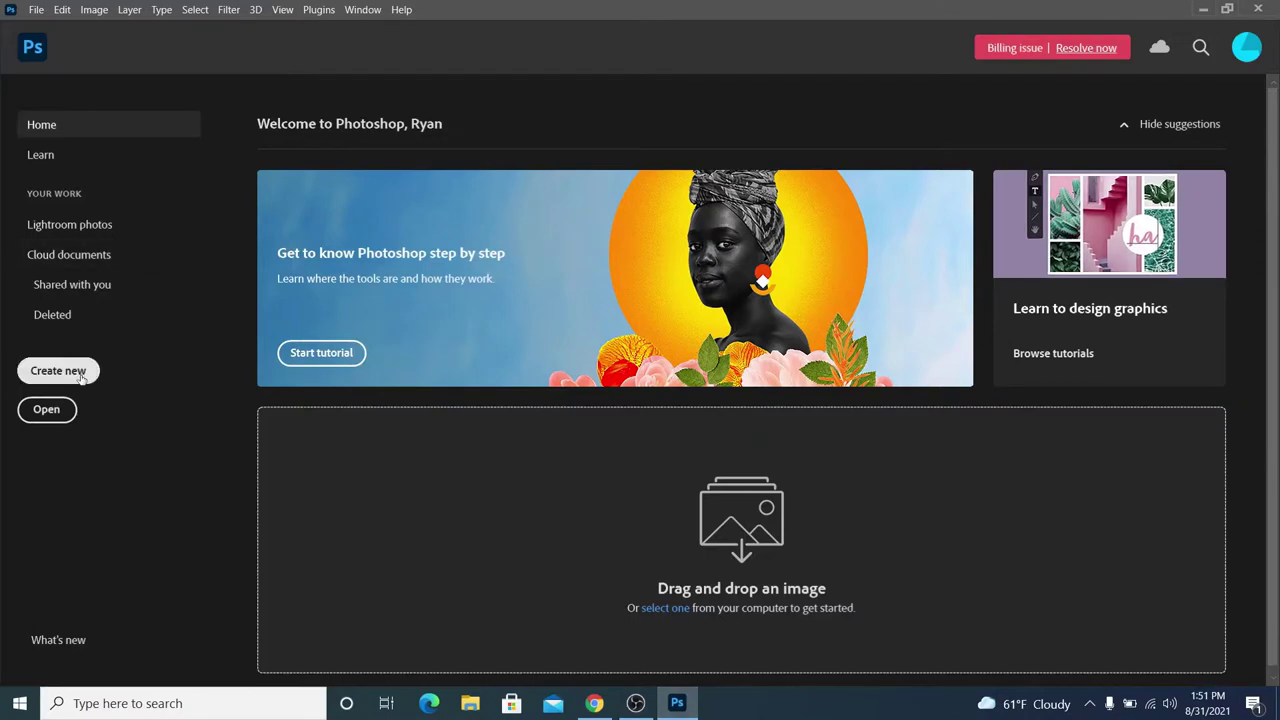
- Open a new document with the Clipboard preset of 718 × 957 px at 72 ppi
click(58, 371)
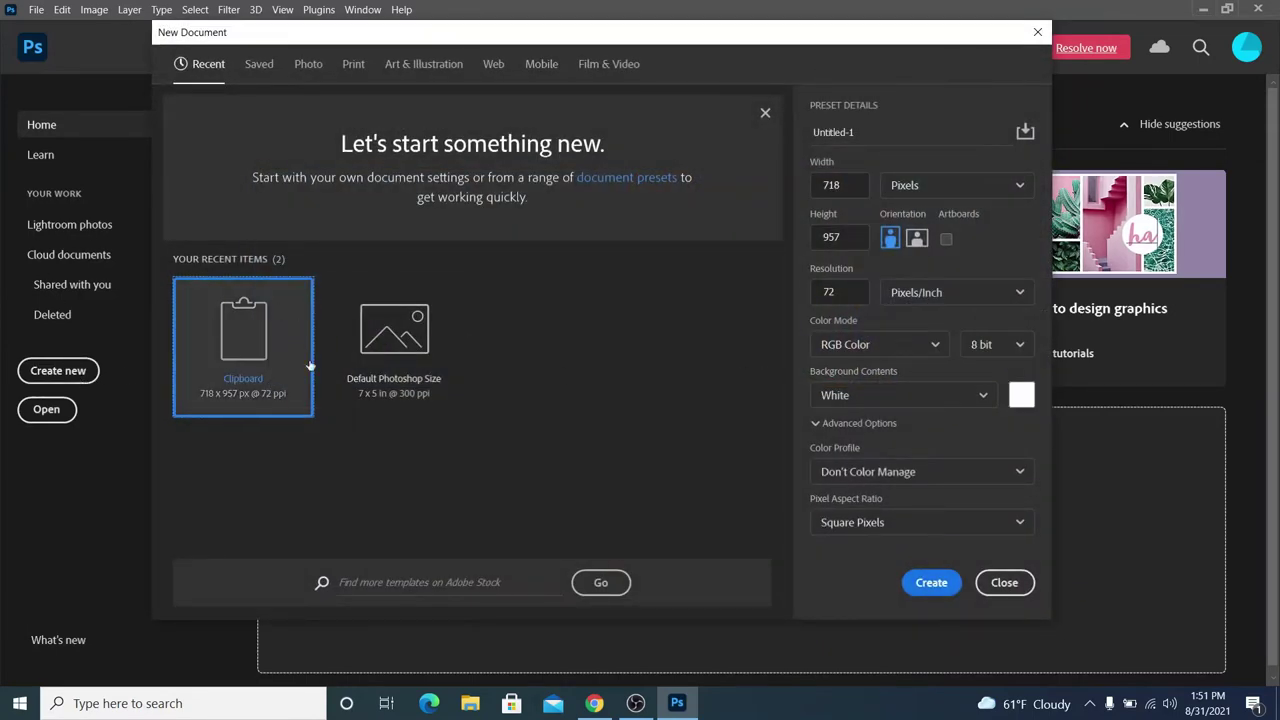
click(270, 346)
- Replace Untitled-1 with a custom document name ending in _coloring
key(Tab)
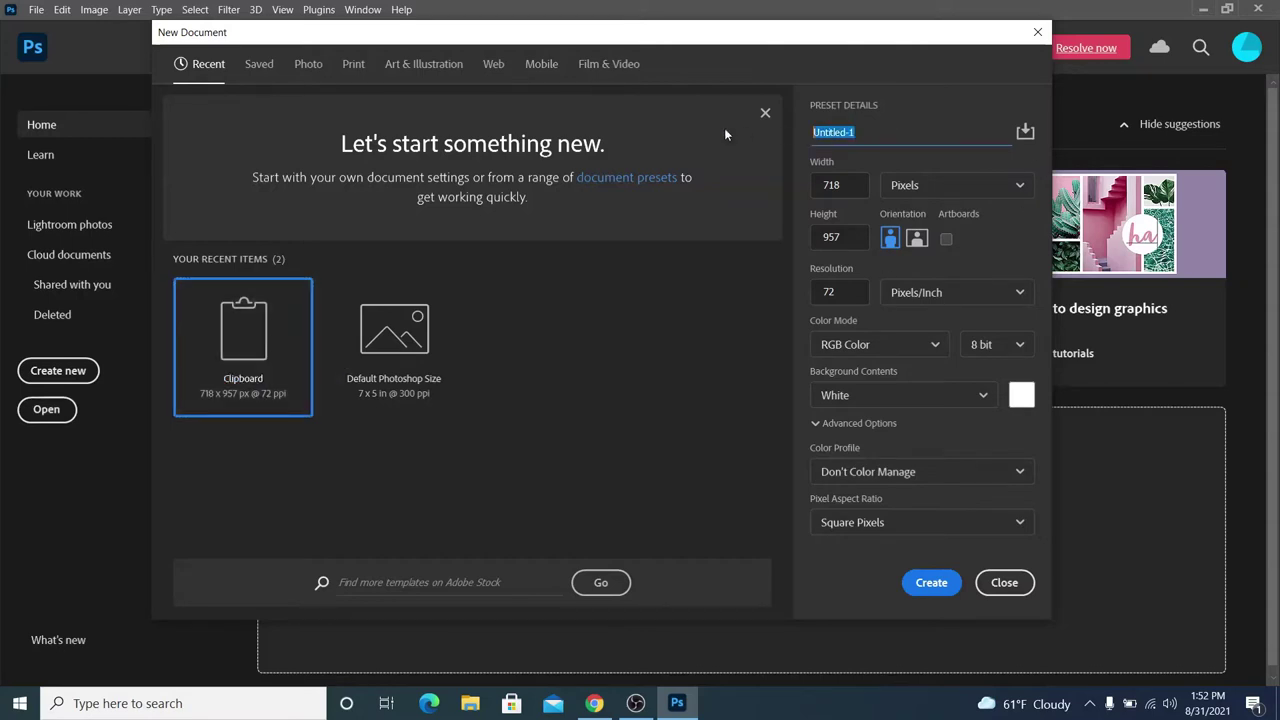
key(BackSpace)
text(shrey_coloring)
- Highlight the parts of the new name: the first word, 'coloring', and the underscore
drag(812, 132, 839, 133)
click(914, 133)
drag(878, 132, 843, 132)
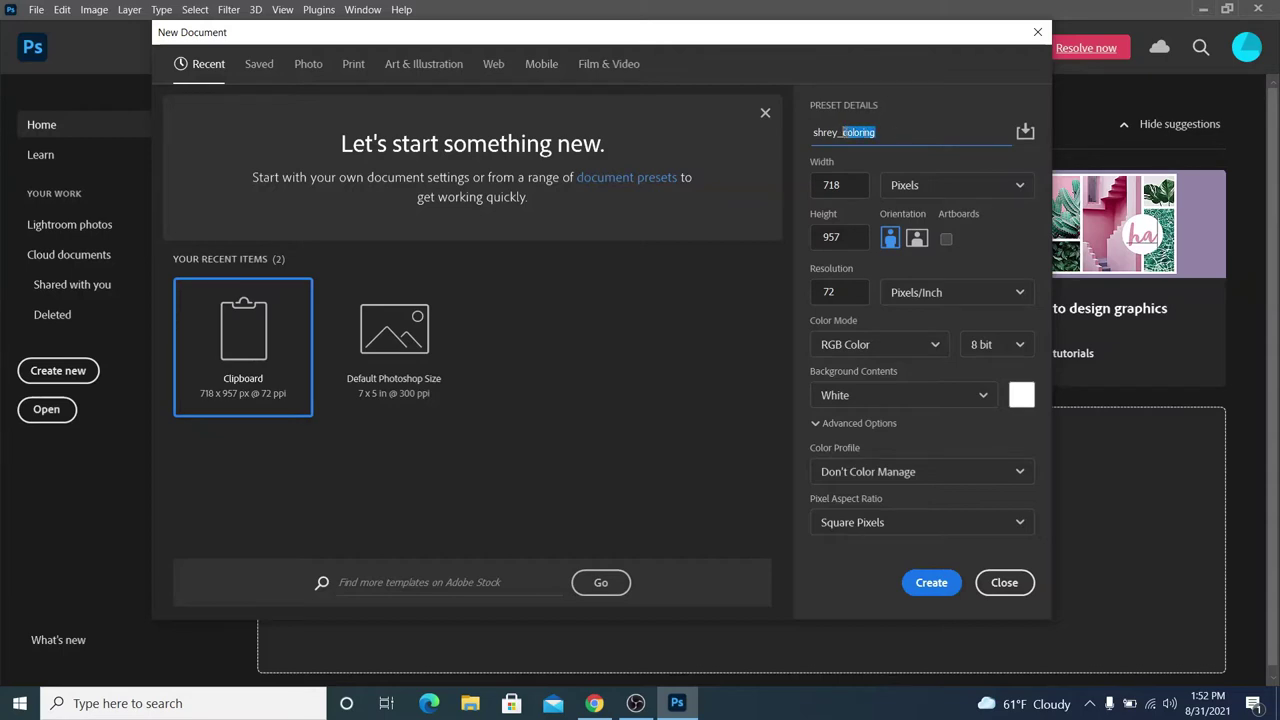
click(940, 137)
drag(845, 133, 837, 134)
click(882, 133)
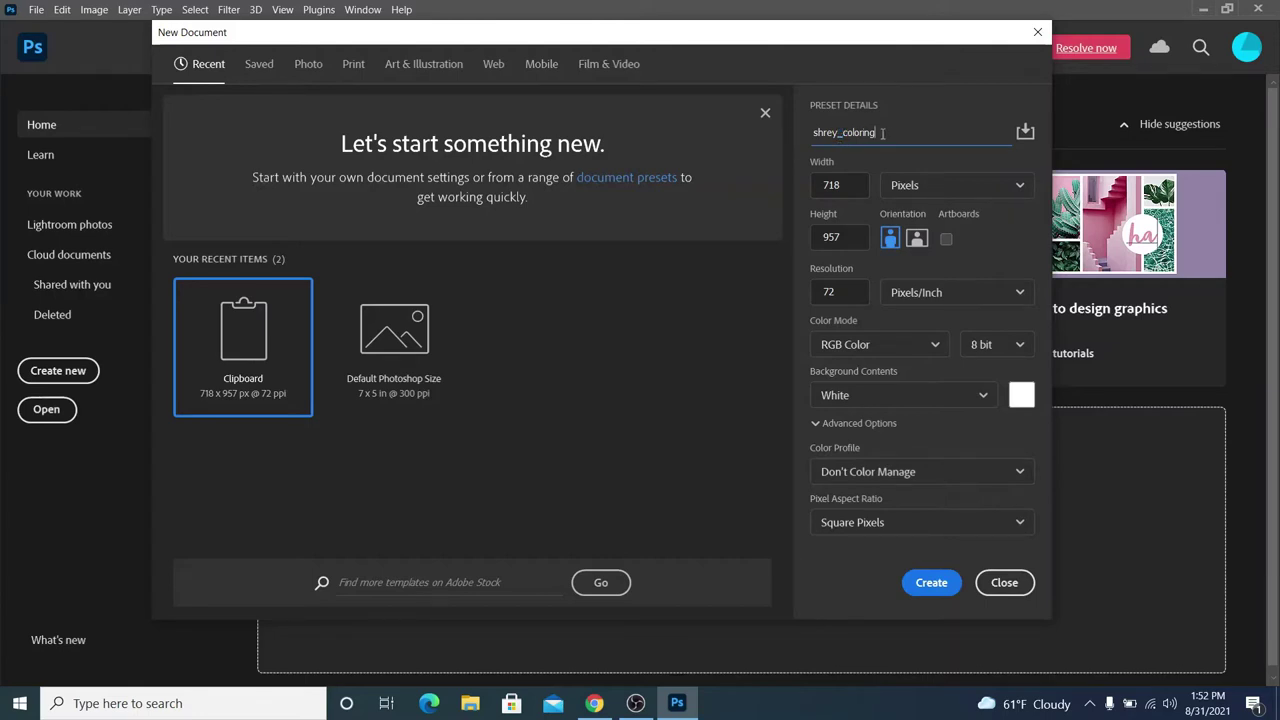
- Keep RGB Color mode and create the blank 718 × 957 px document
click(936, 347)
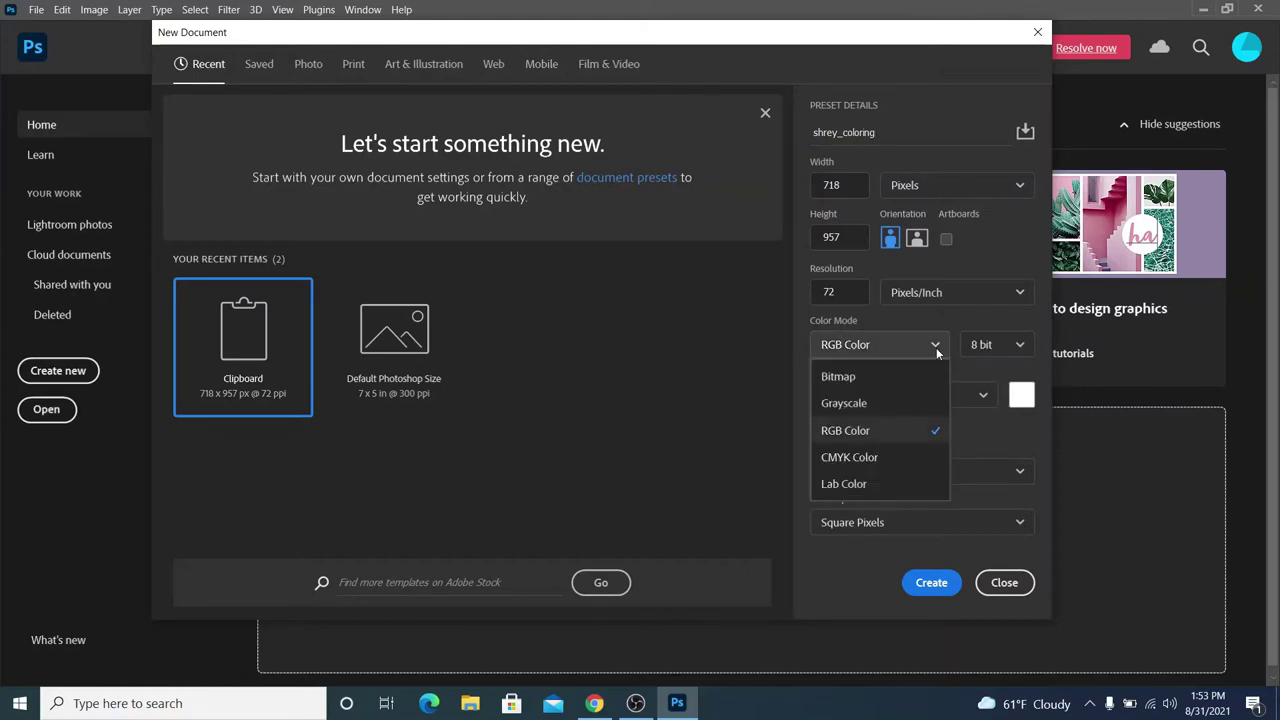
click(858, 434)
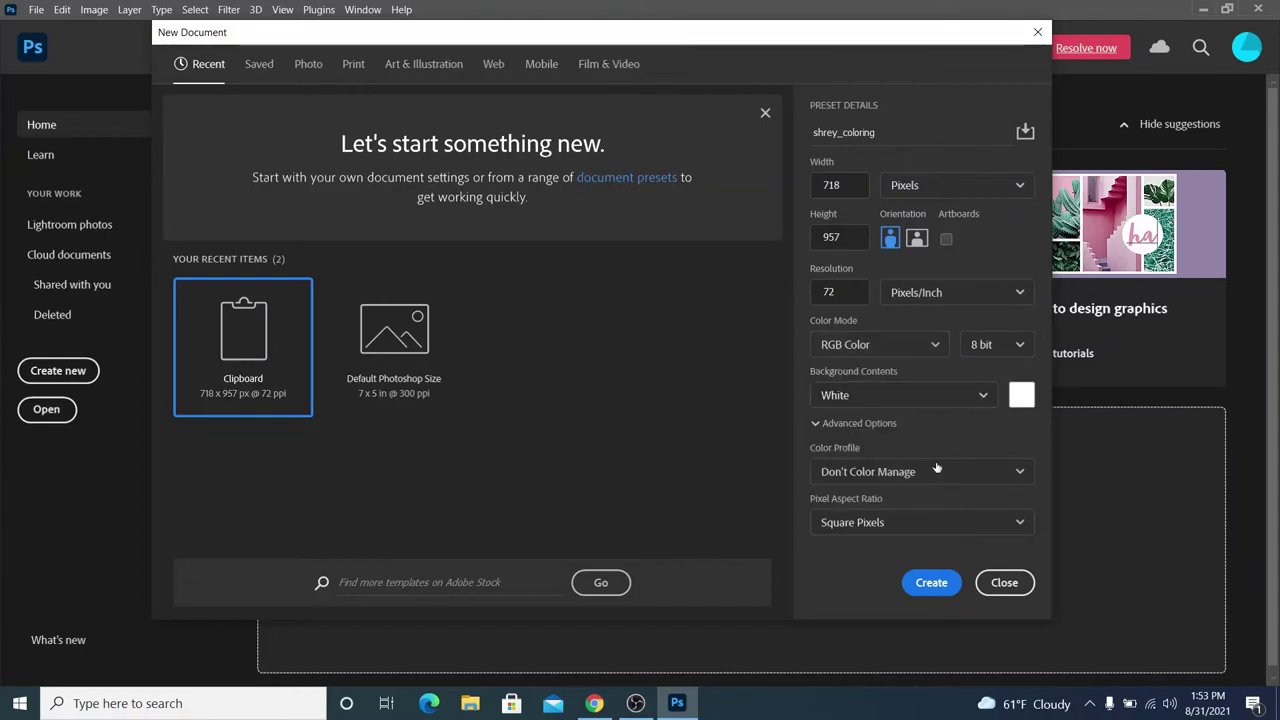
click(928, 588)
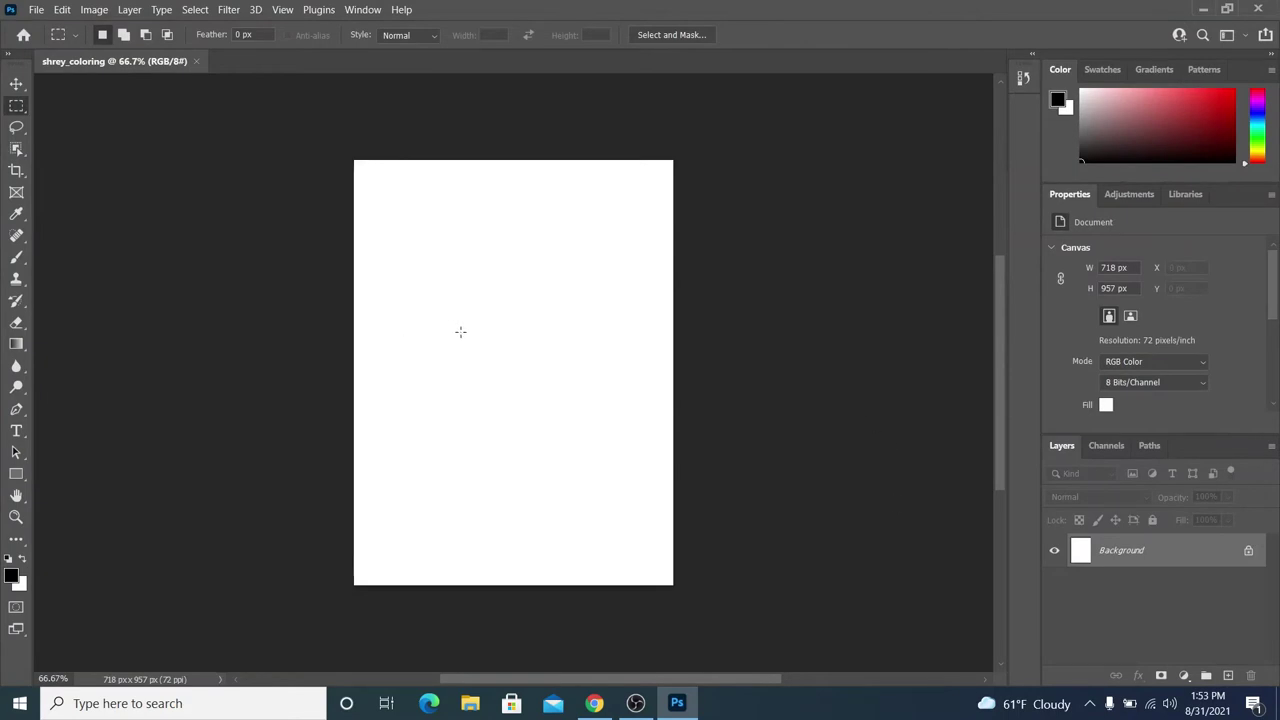
key(ctrl+v)
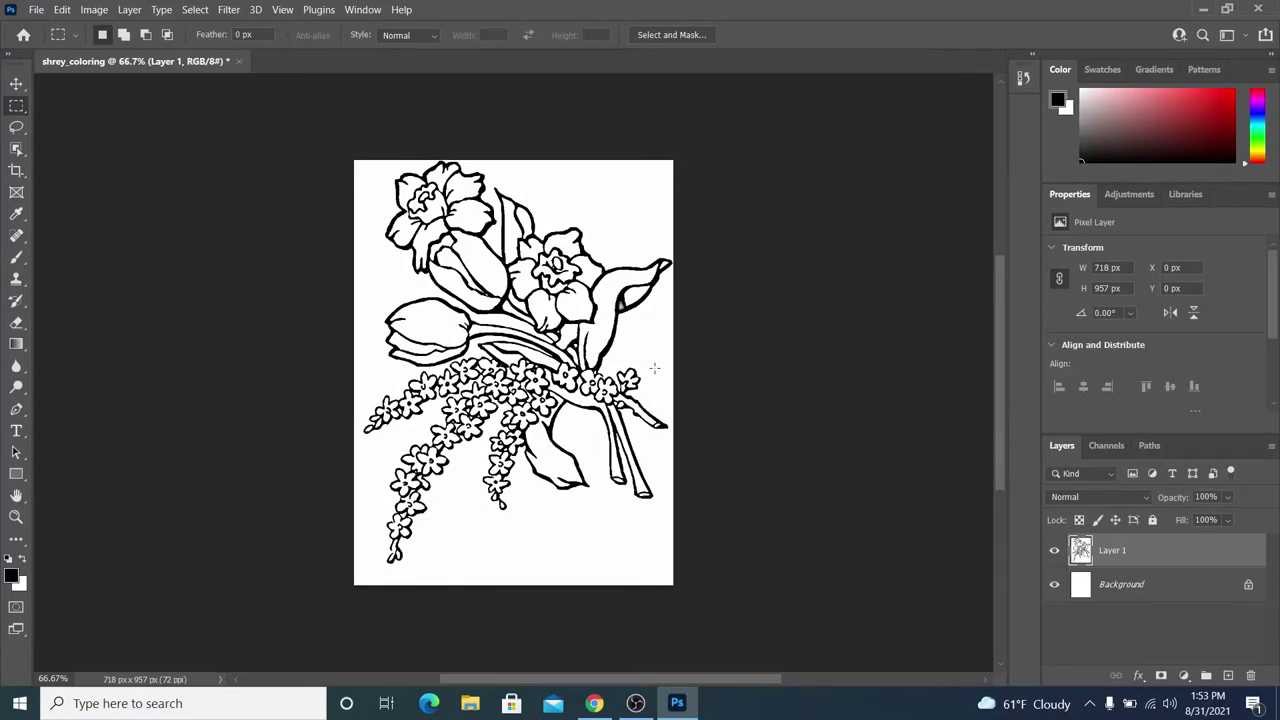
scroll(612, 292, left, 1)
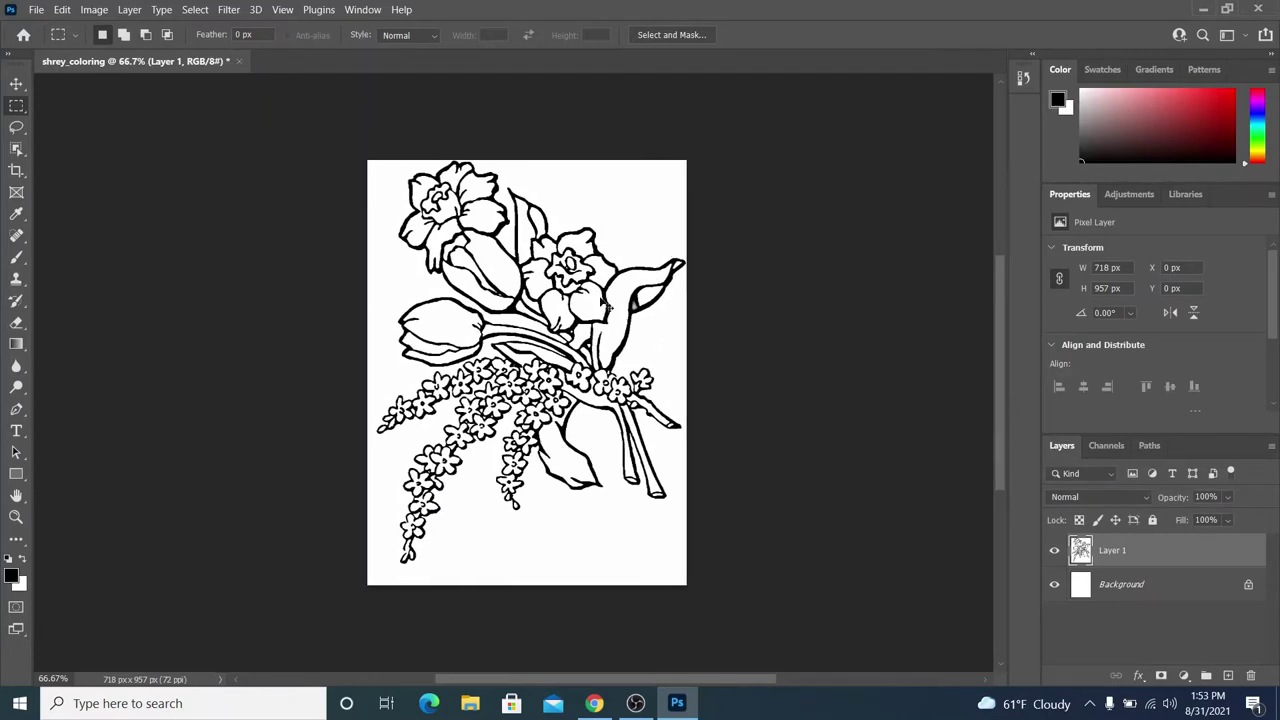
scroll(603, 298, right, 1)
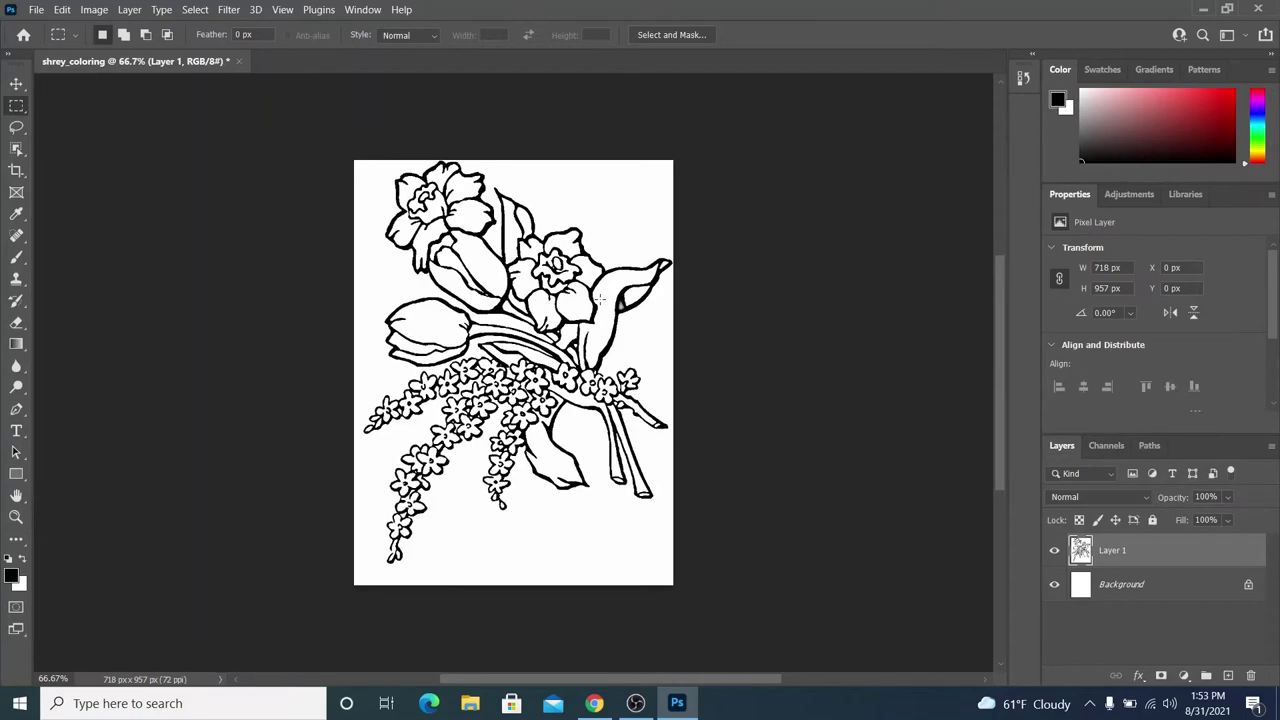
scroll(587, 369, up, 2)
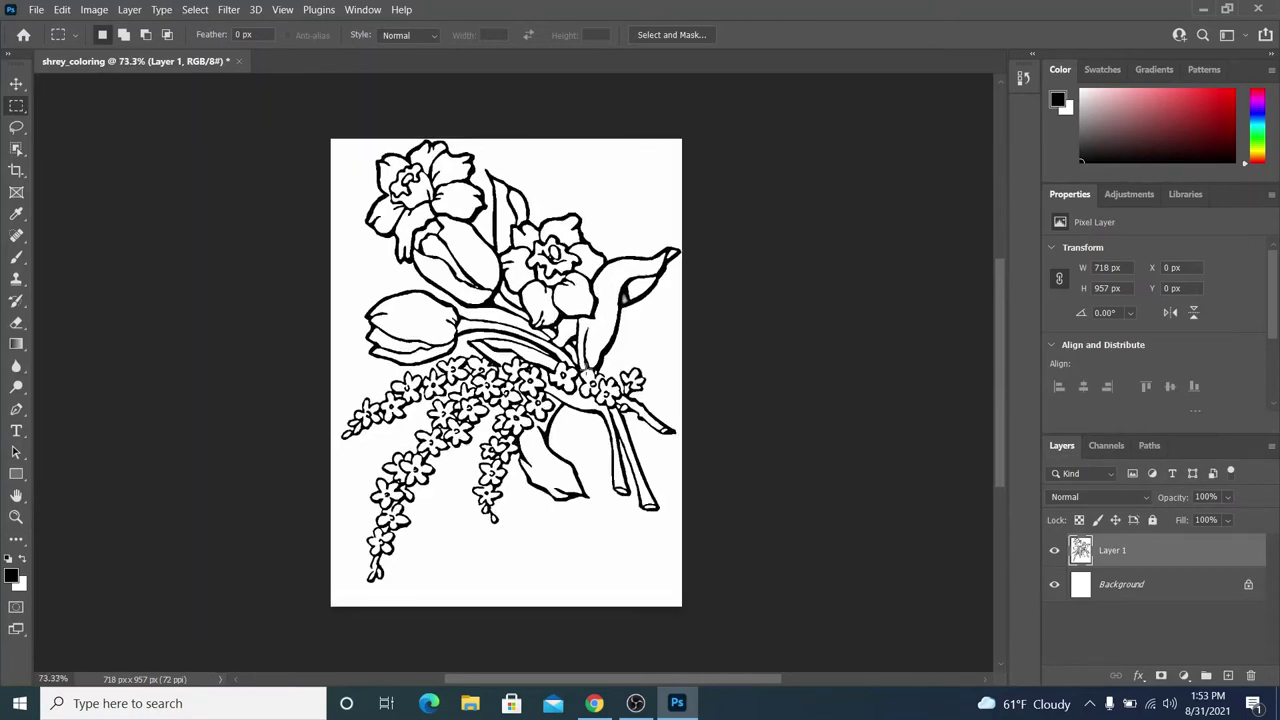
scroll(595, 376, up, 1)
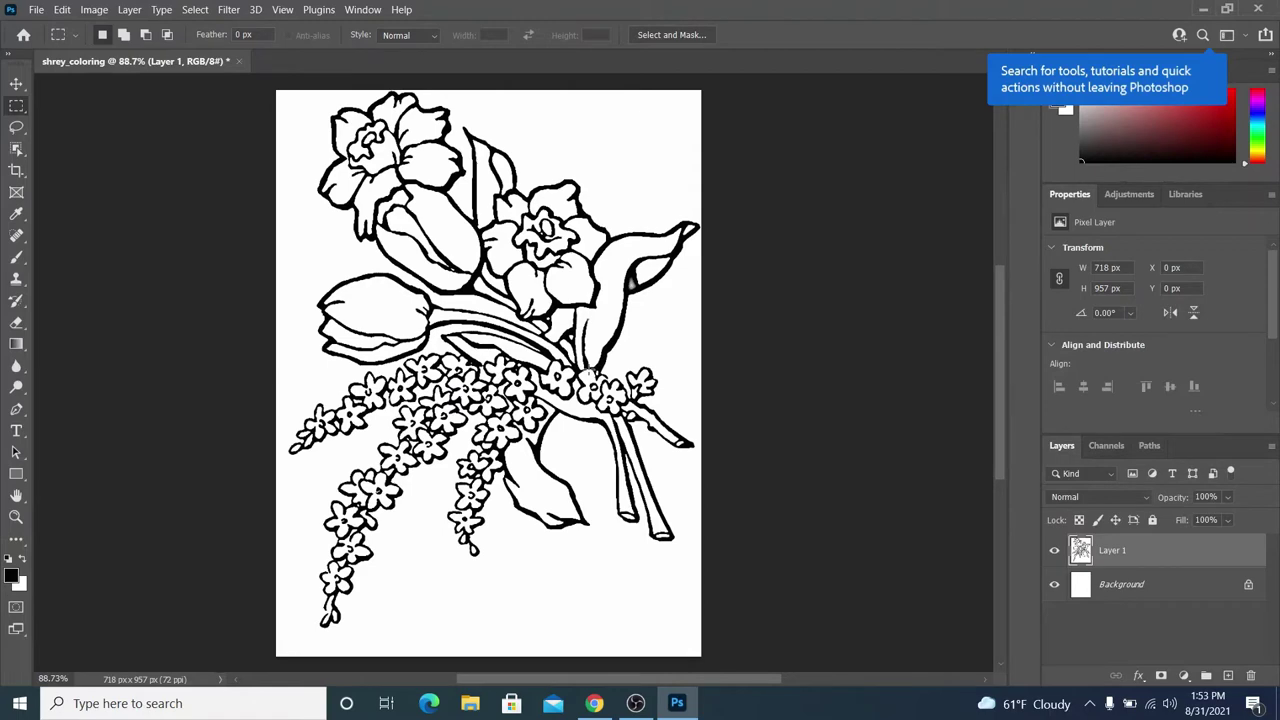
scroll(590, 390, up, 1)
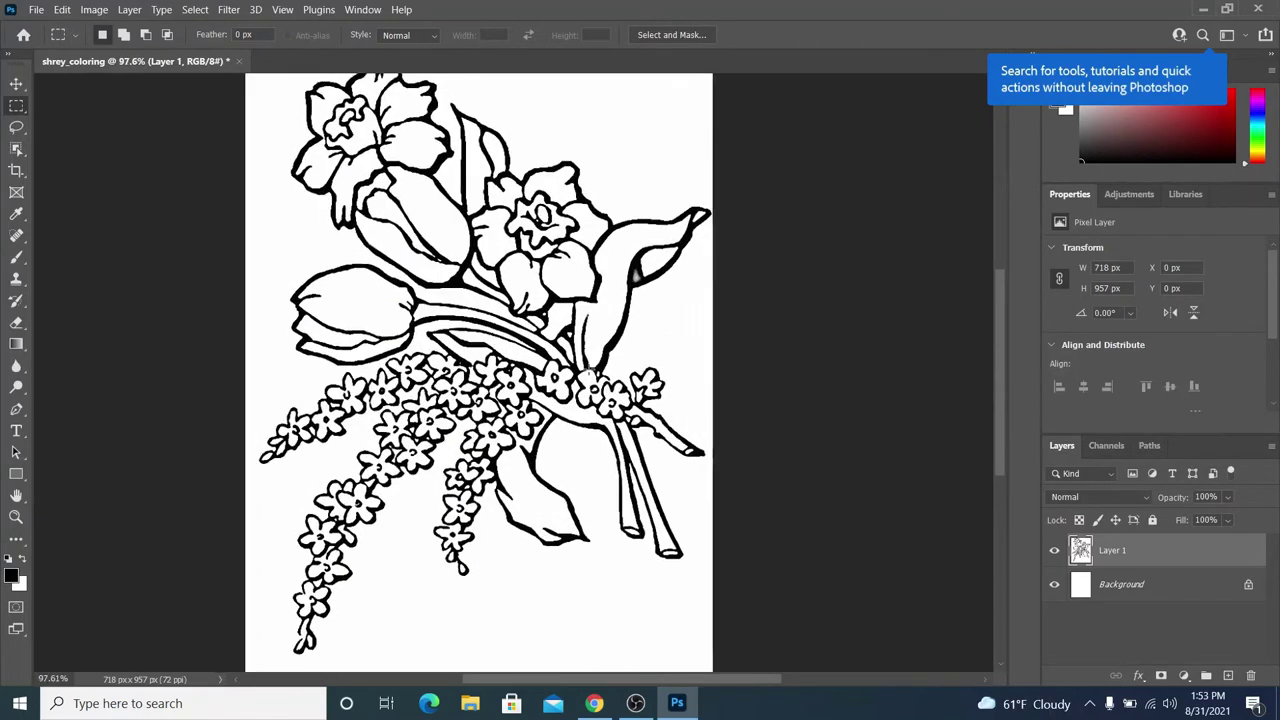
scroll(598, 360, down, 1)
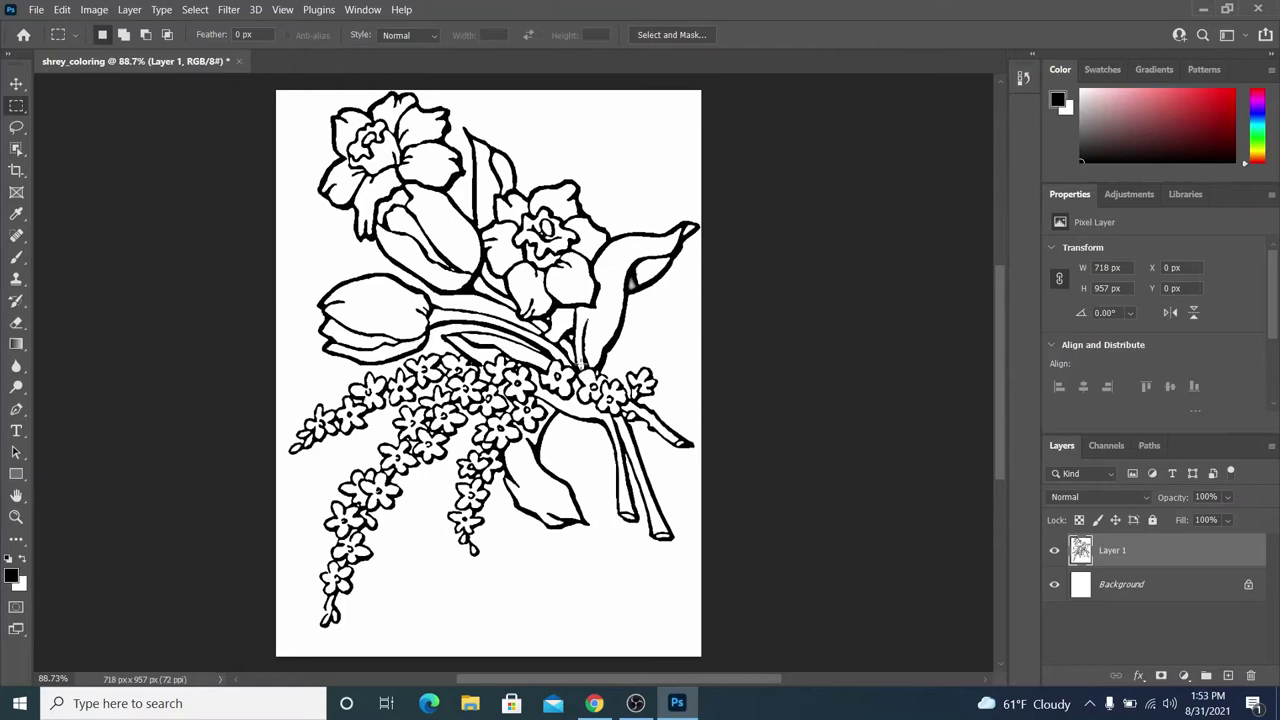
scroll(582, 365, left, 3)
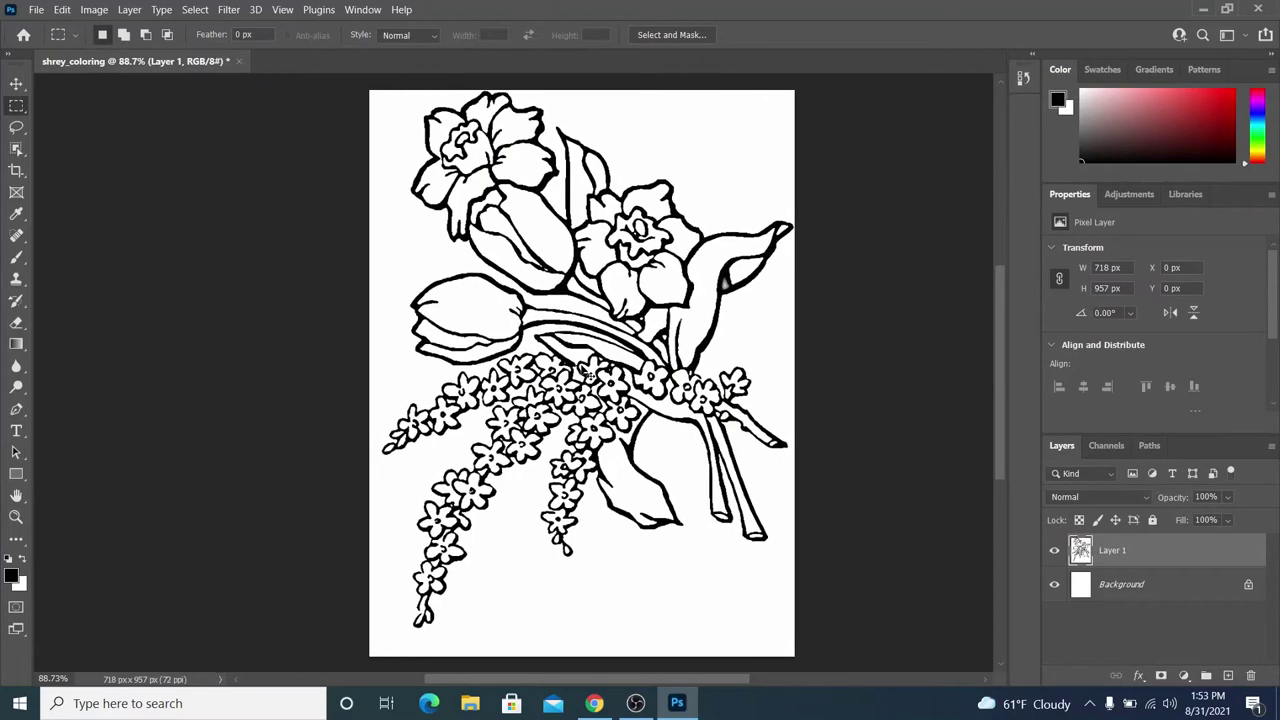
scroll(590, 376, right, 4)
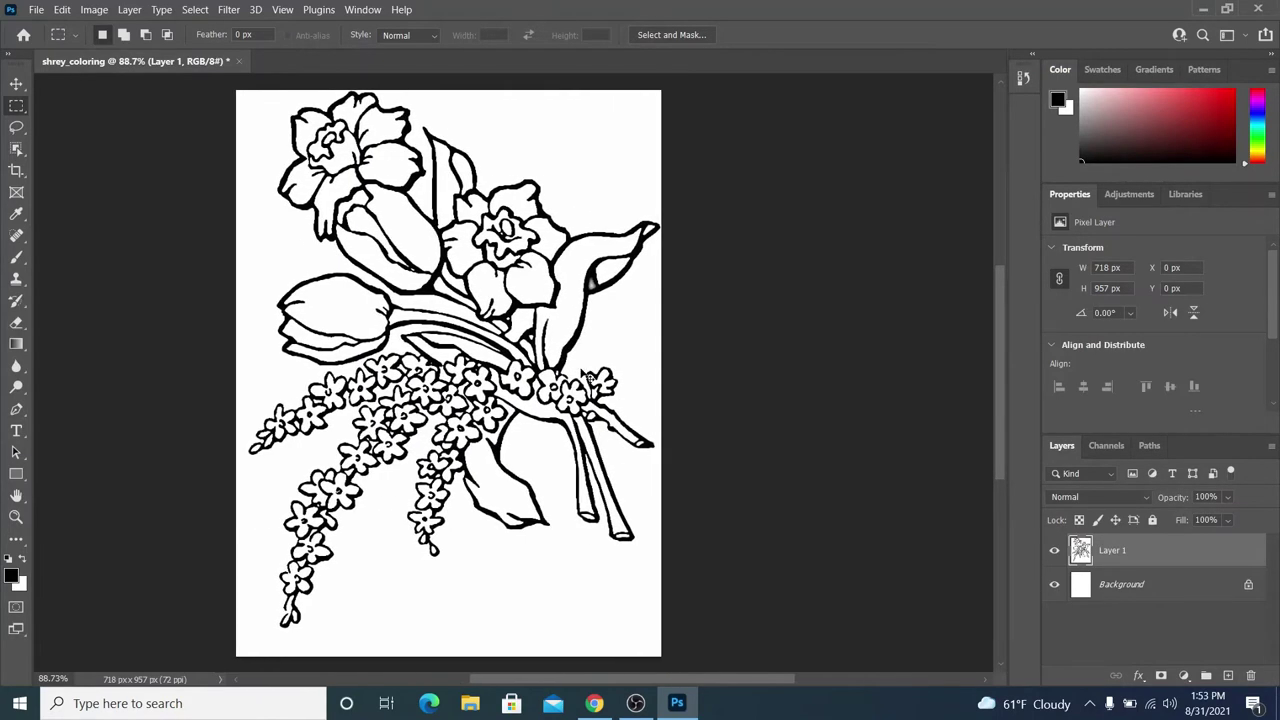
scroll(586, 374, left, 15)
scroll(586, 374, right, 20)
scroll(583, 375, left, 20)
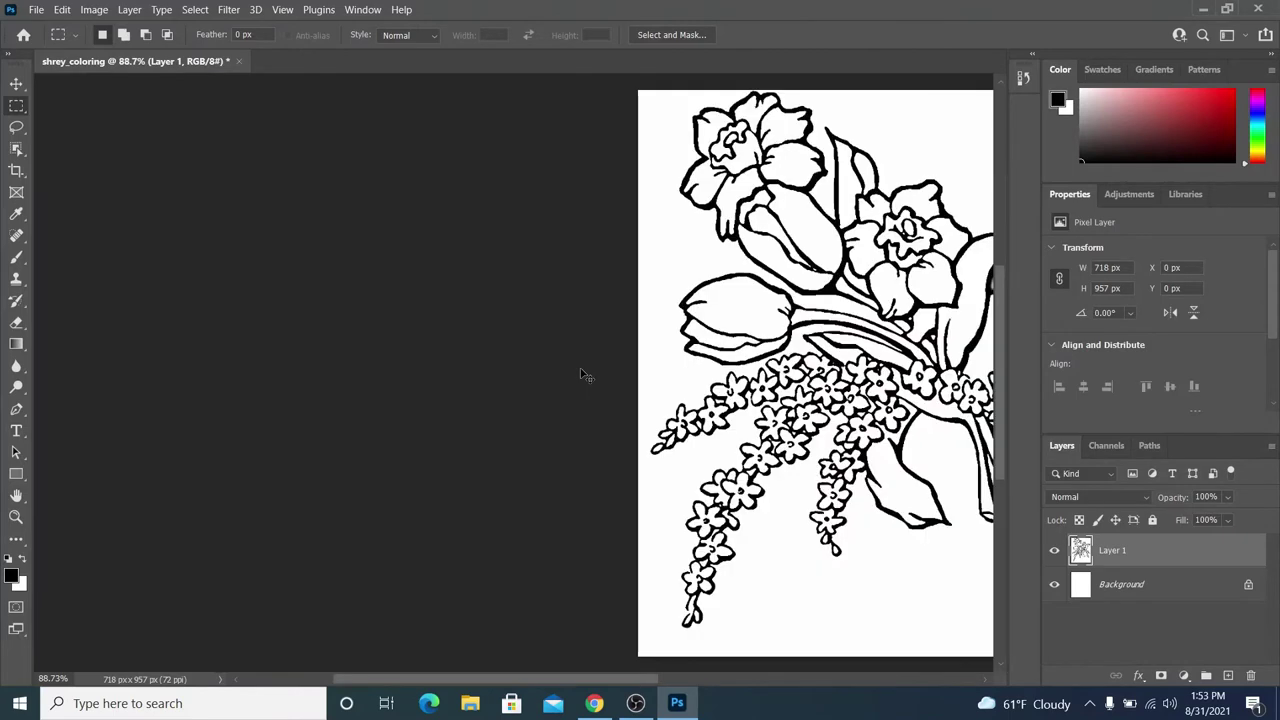
scroll(572, 368, down, 2)
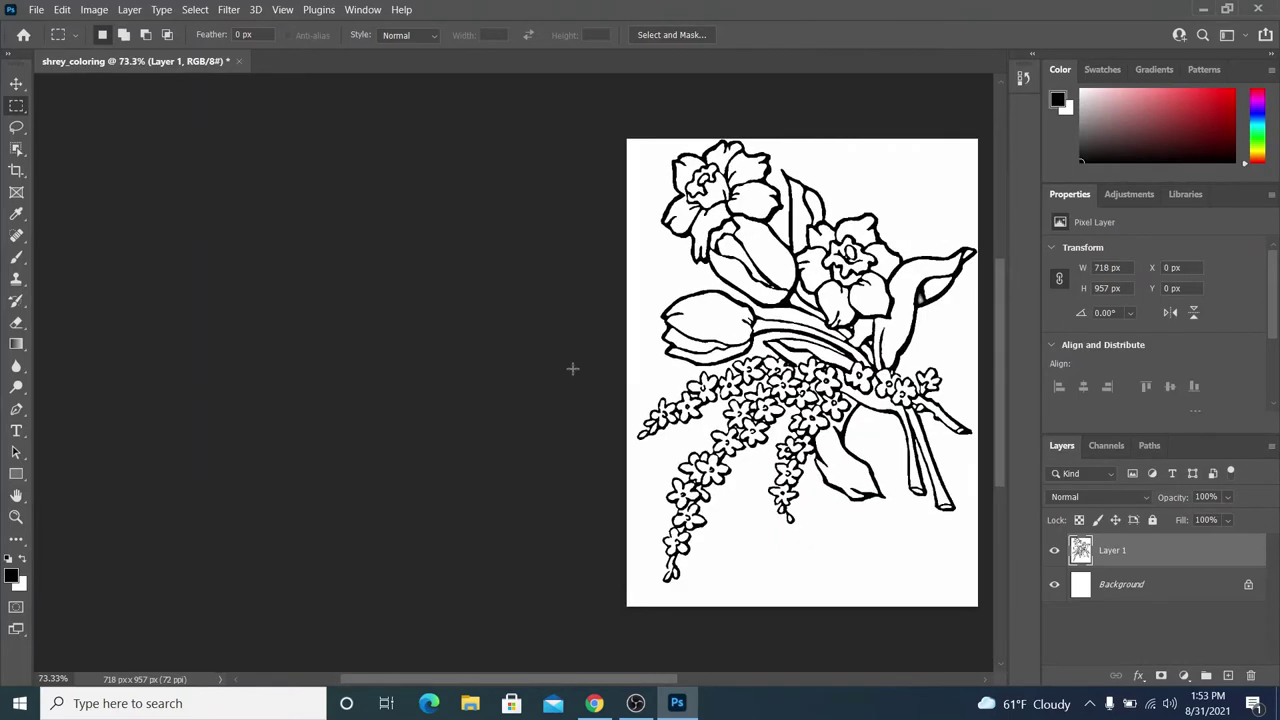
scroll(572, 368, right, 5)
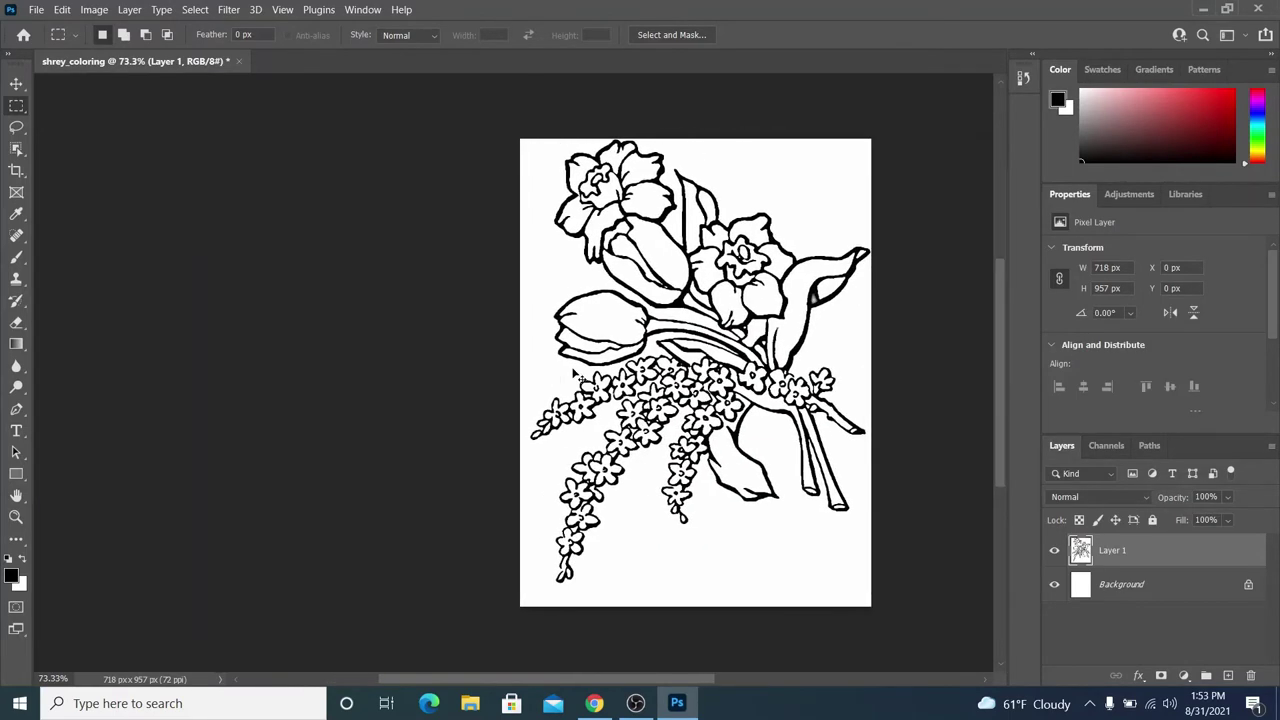
scroll(572, 368, up, 3)
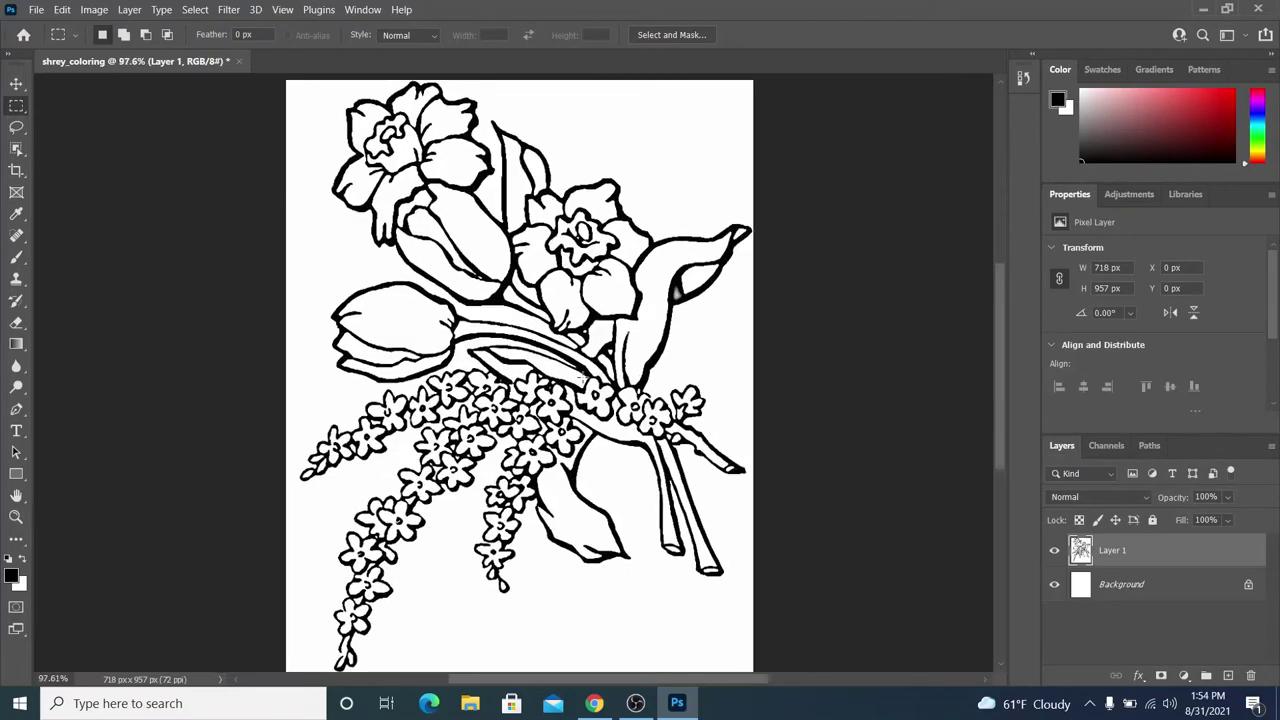
scroll(779, 363, up, 3)
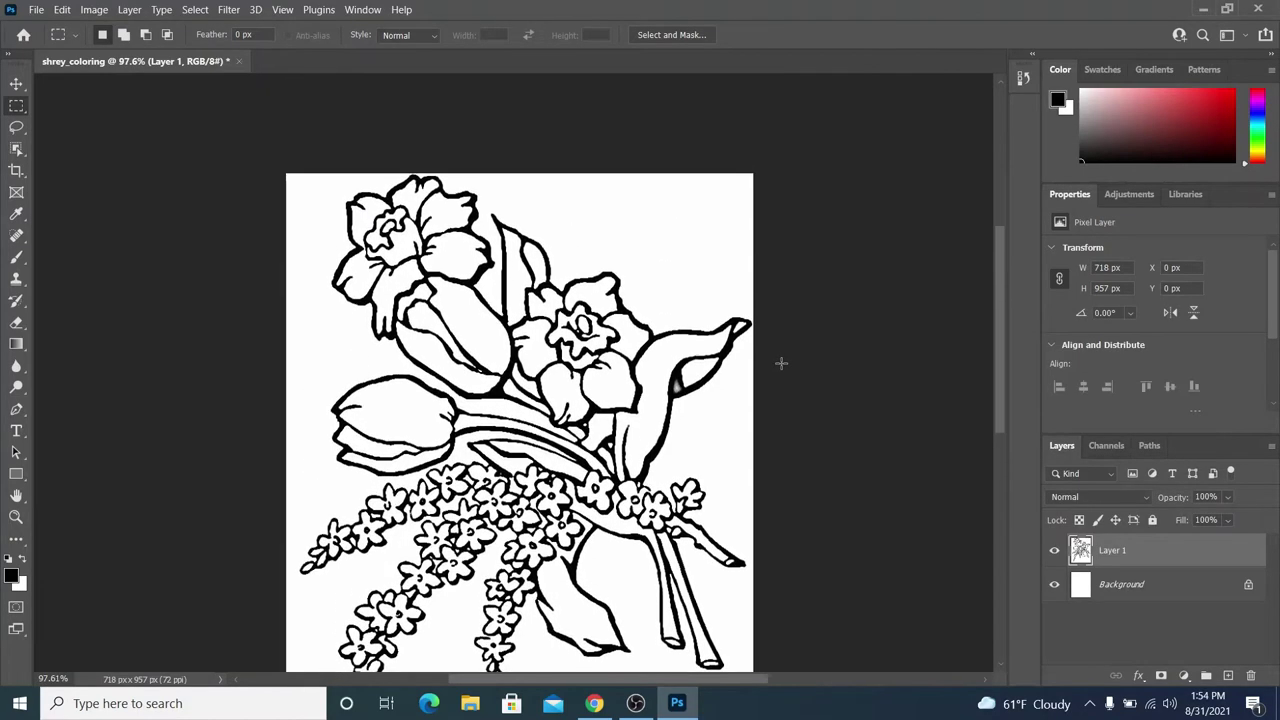
scroll(781, 363, down, 2)
scroll(781, 363, left, 2)
scroll(783, 370, right, 4)
scroll(783, 380, left, 1)
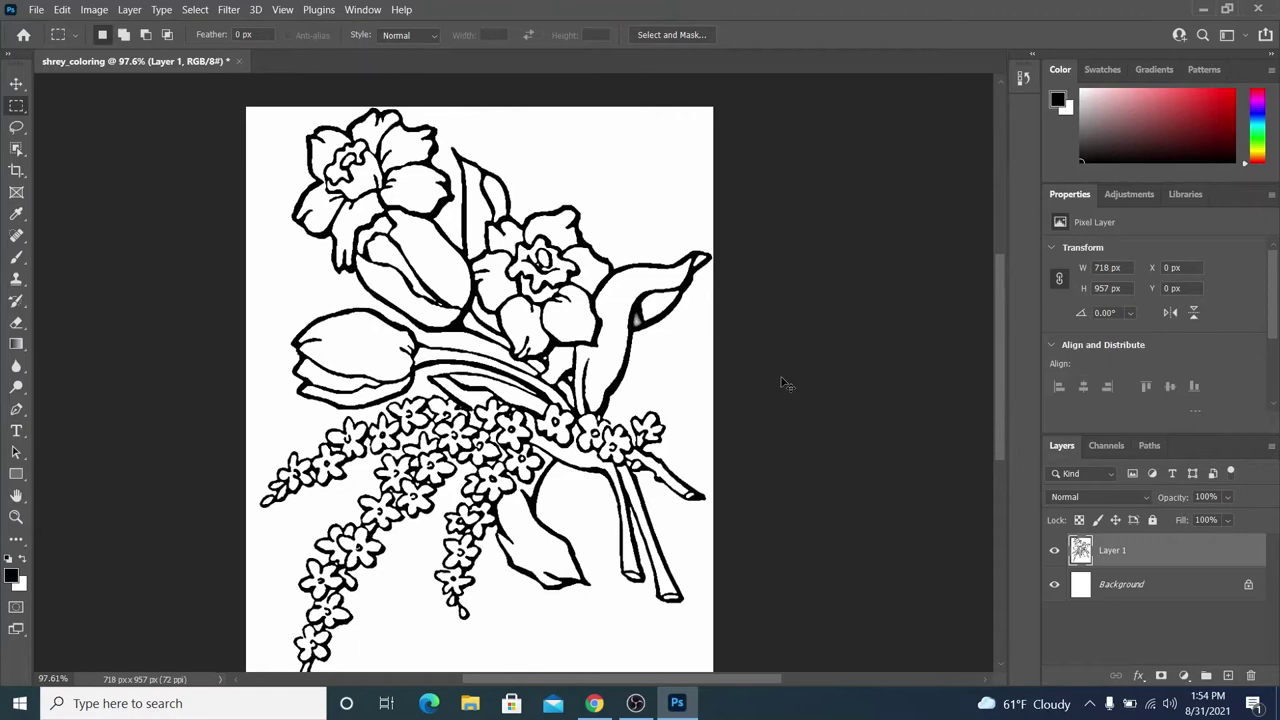
scroll(783, 383, left, 2)
scroll(783, 383, right, 2)
scroll(783, 380, right, 1)
scroll(783, 380, left, 1)
scroll(782, 378, left, 2)
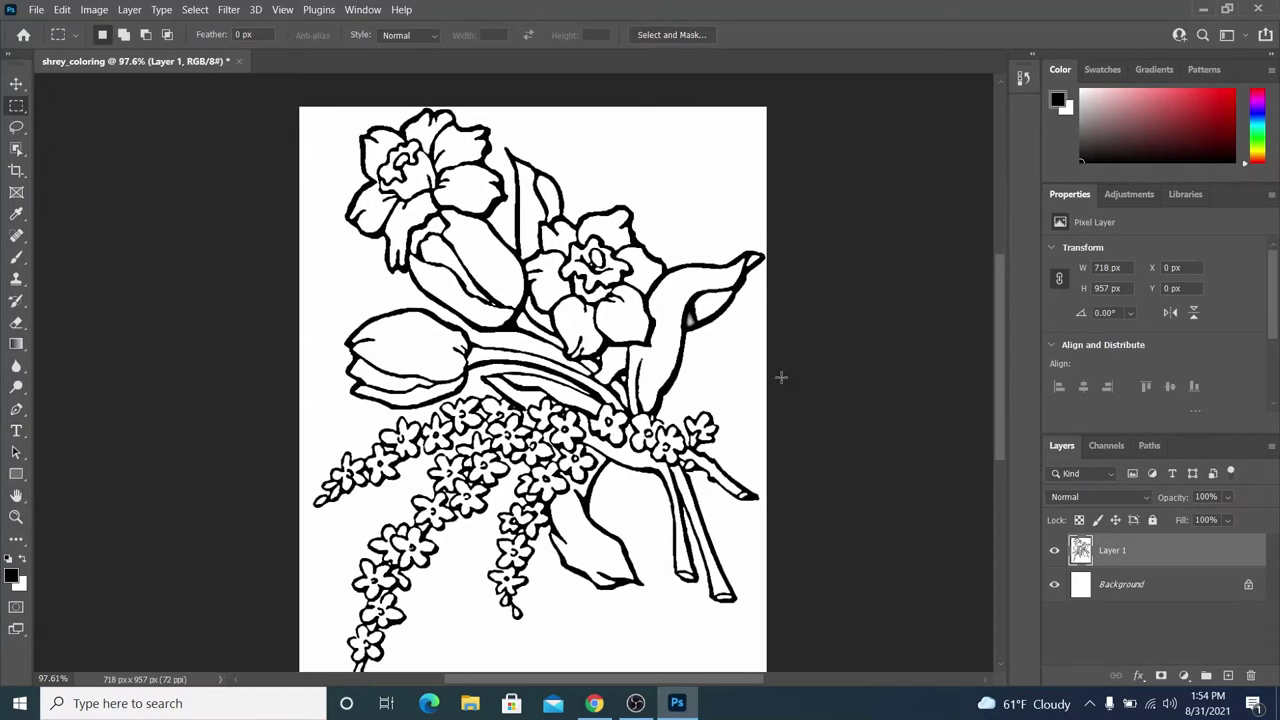
scroll(781, 377, down, 1)
scroll(781, 377, up, 2)
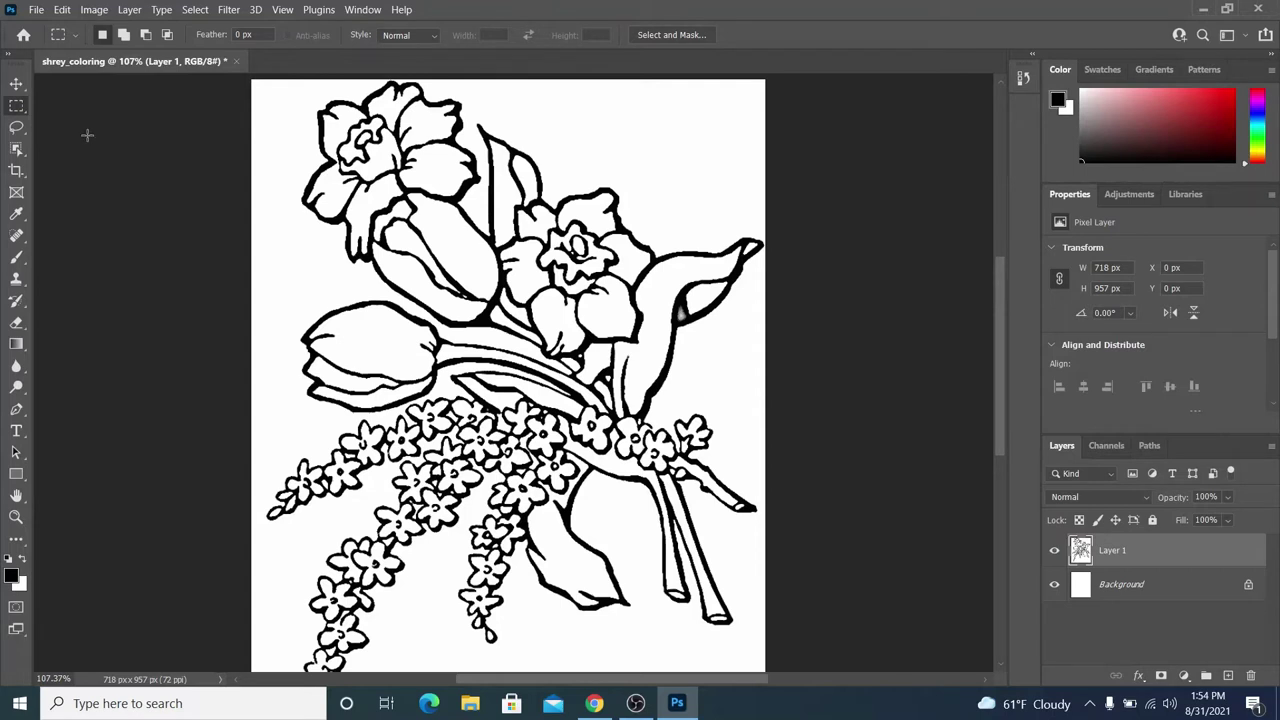
- Browse the lasso and Object Selection flyouts and choose the Magic Wand Tool
click(21, 128)
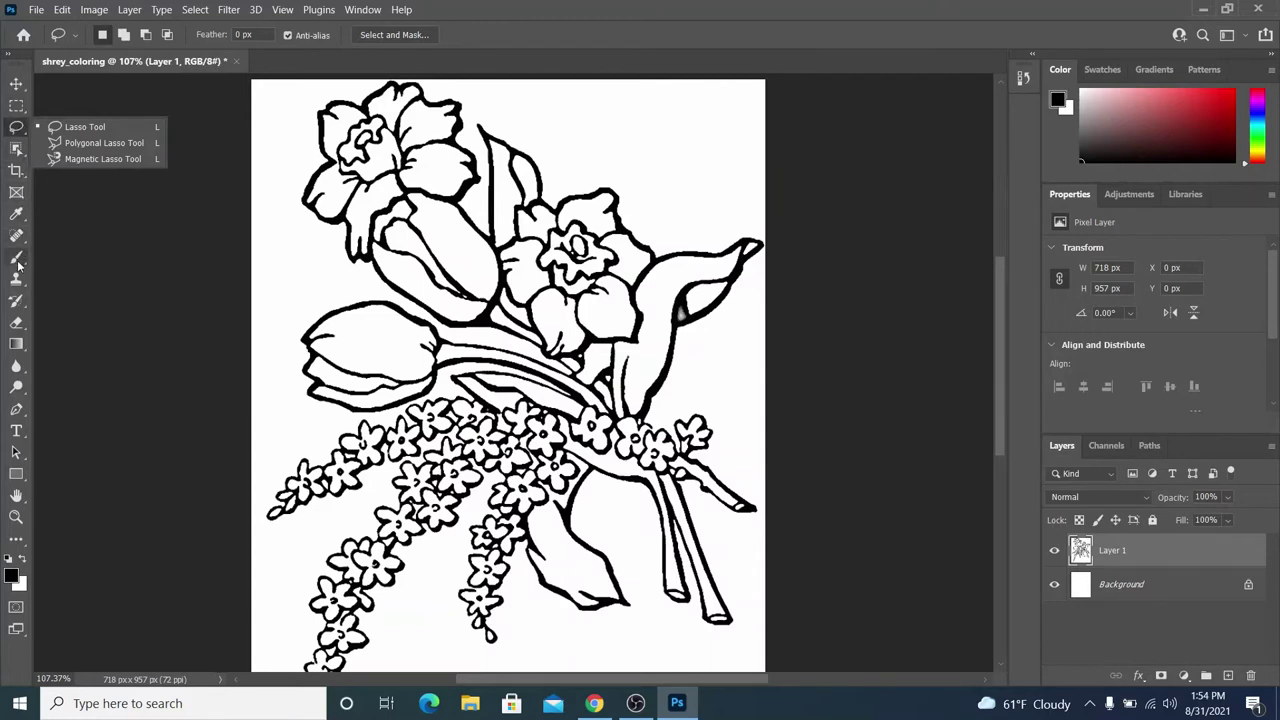
click(15, 149)
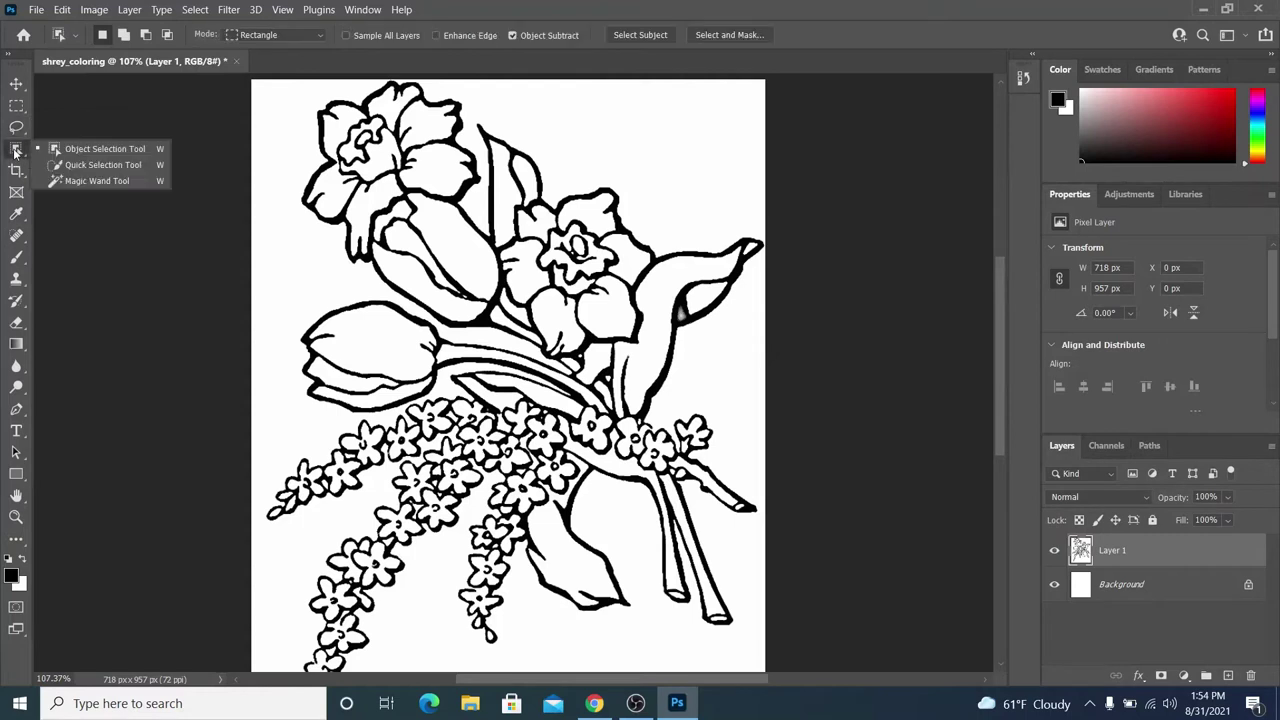
click(87, 182)
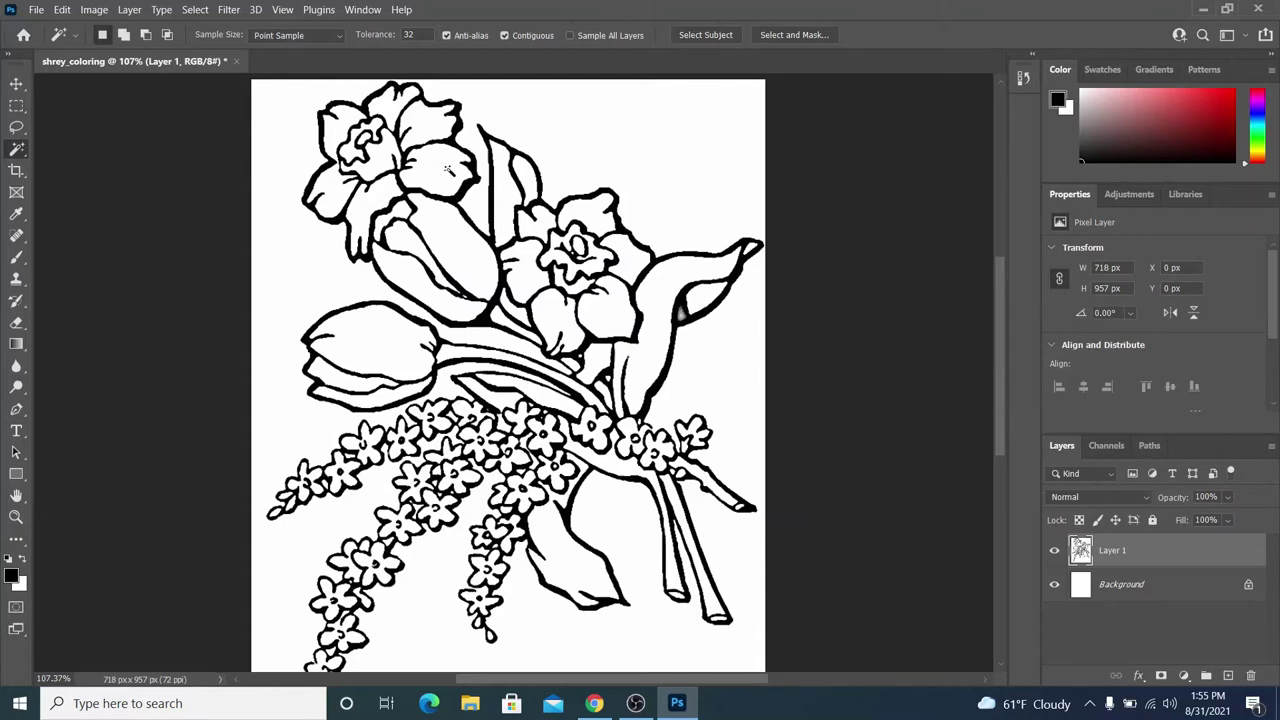
- Select the petal beside the upper daffodil's centre, zoom to 209%, and take the Brush
click(439, 171)
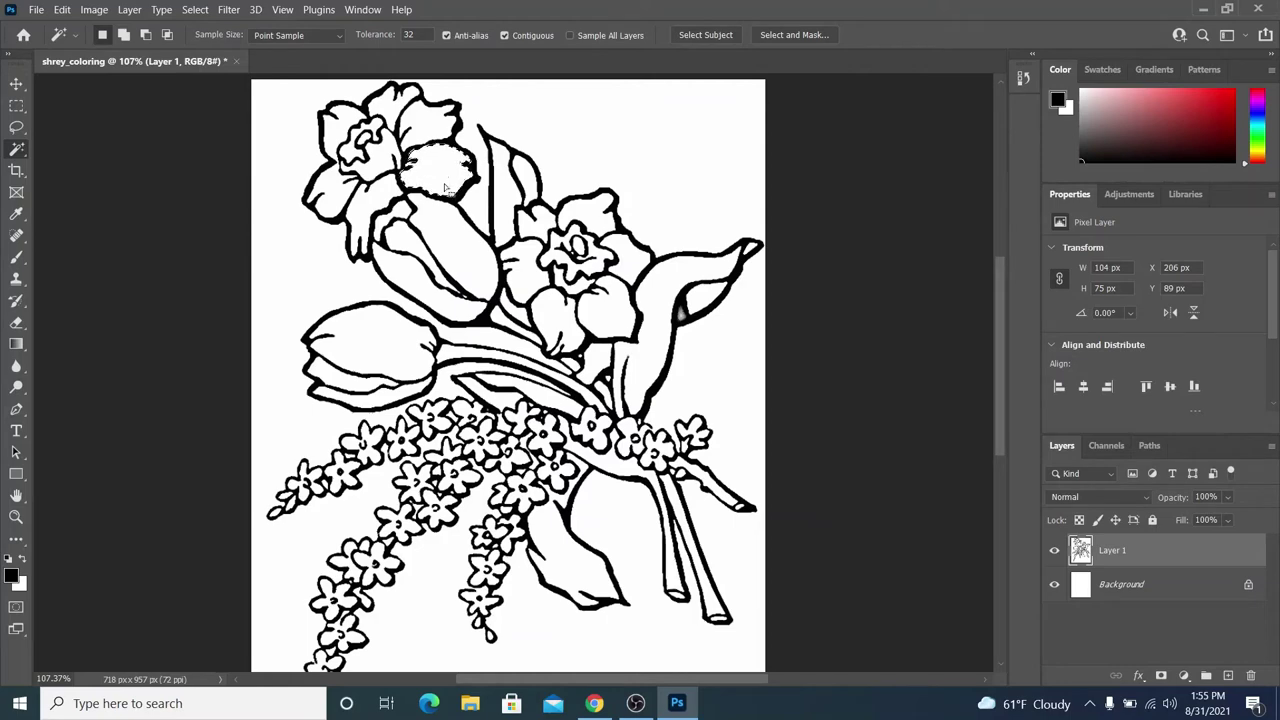
scroll(450, 157, up, 5)
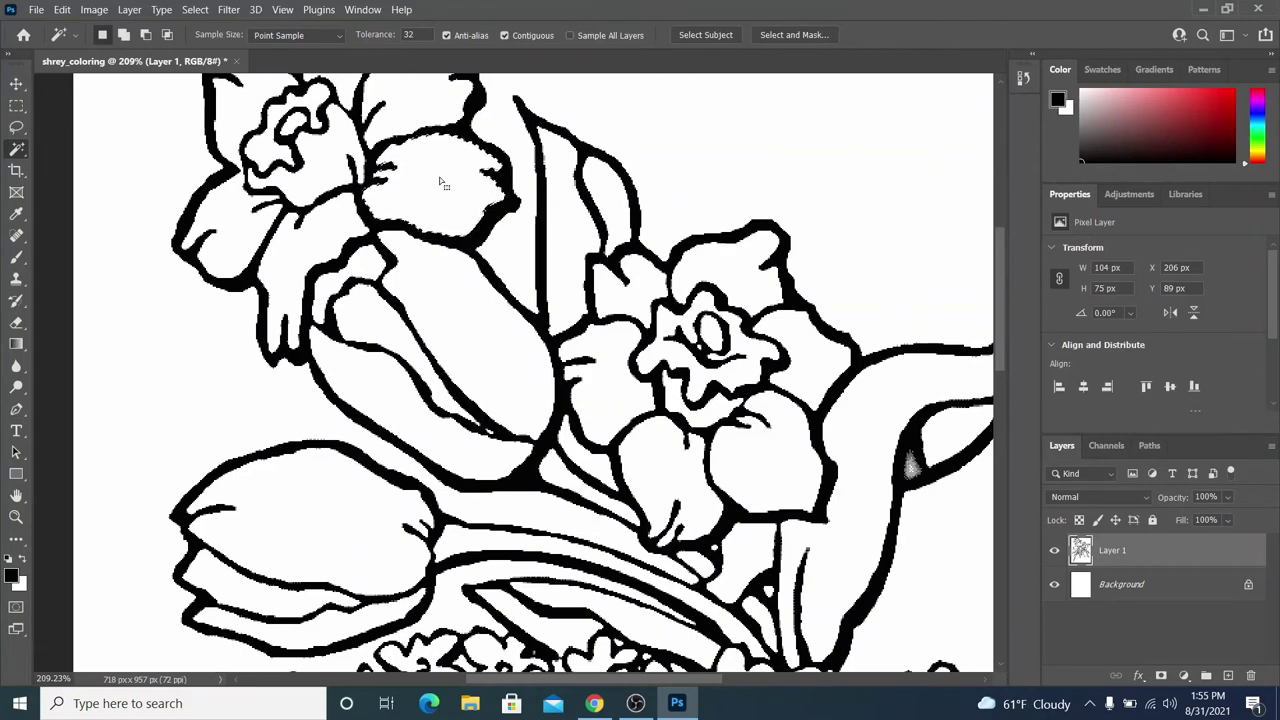
click(17, 259)
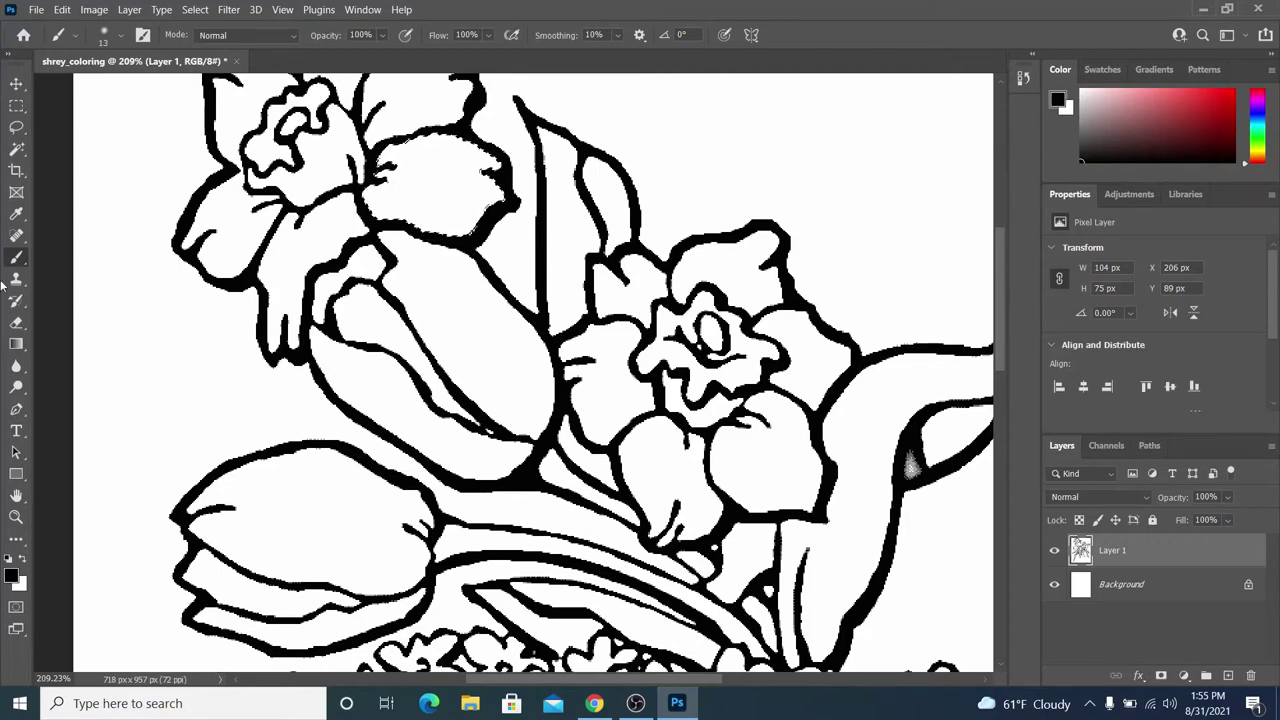
- Set the brush to 133 px, choose bright yellow, and paint the selected petal
click(118, 38)
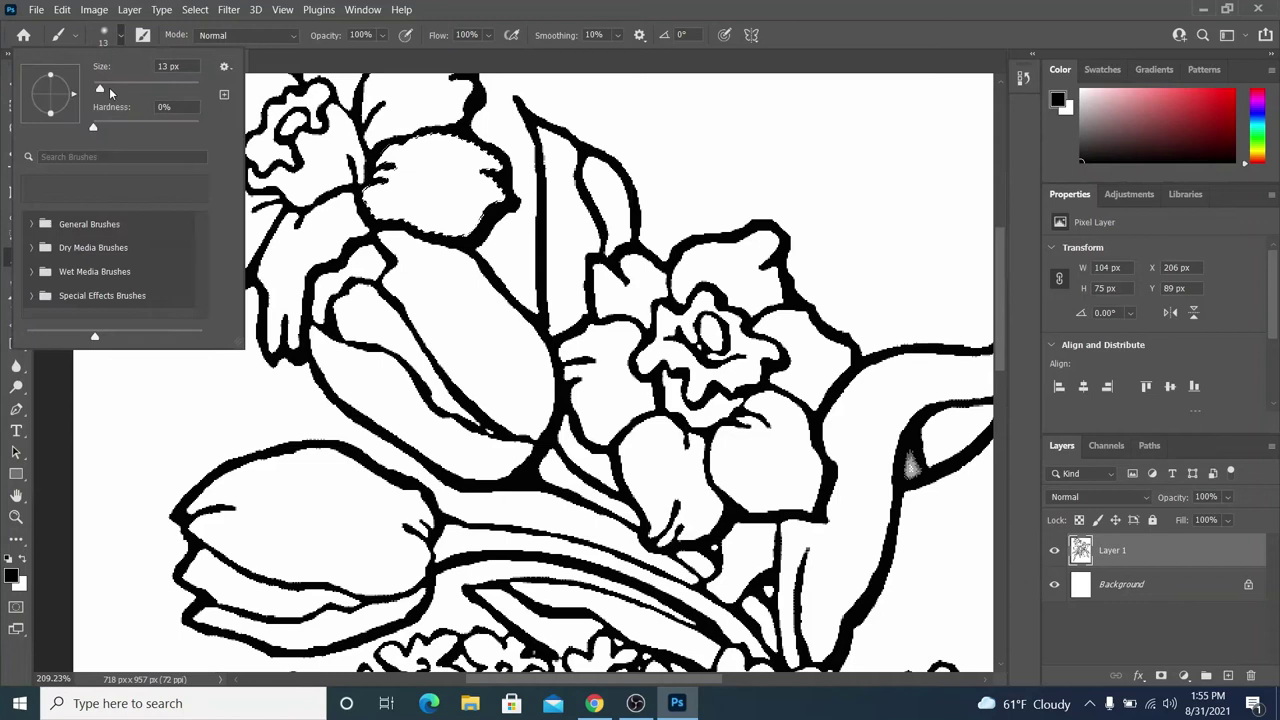
drag(109, 87, 156, 94)
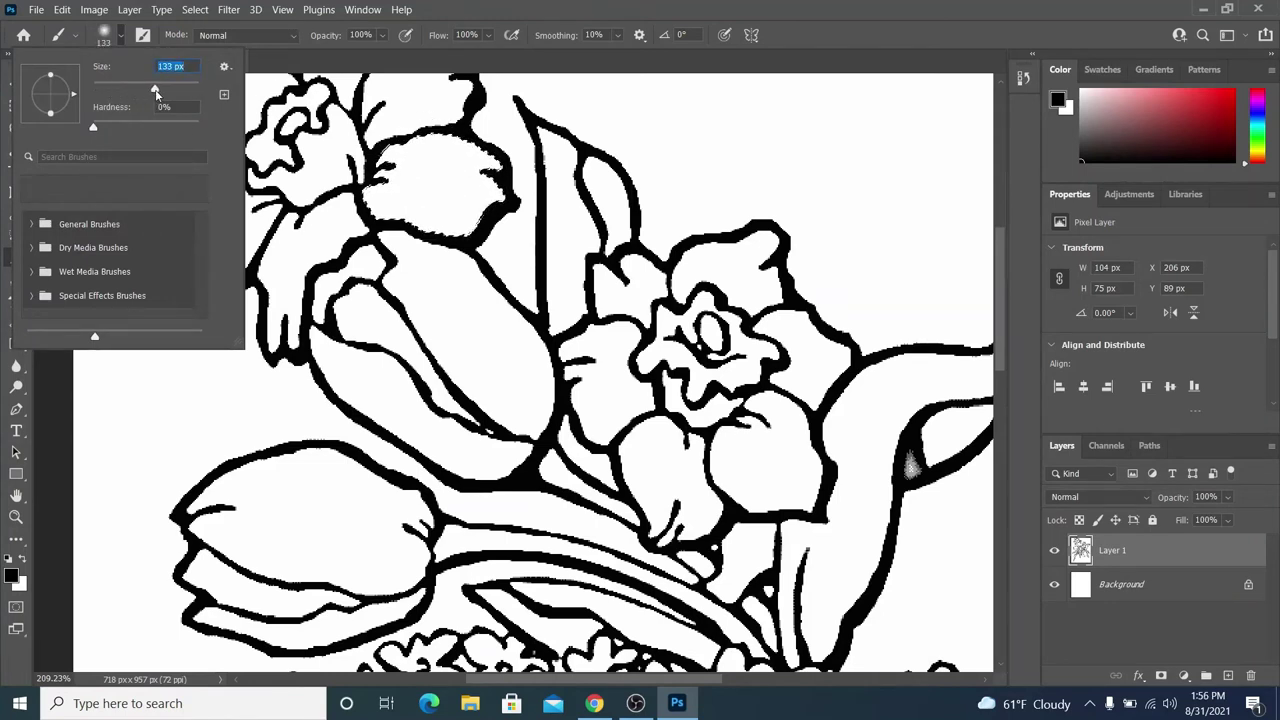
click(1257, 155)
click(1257, 152)
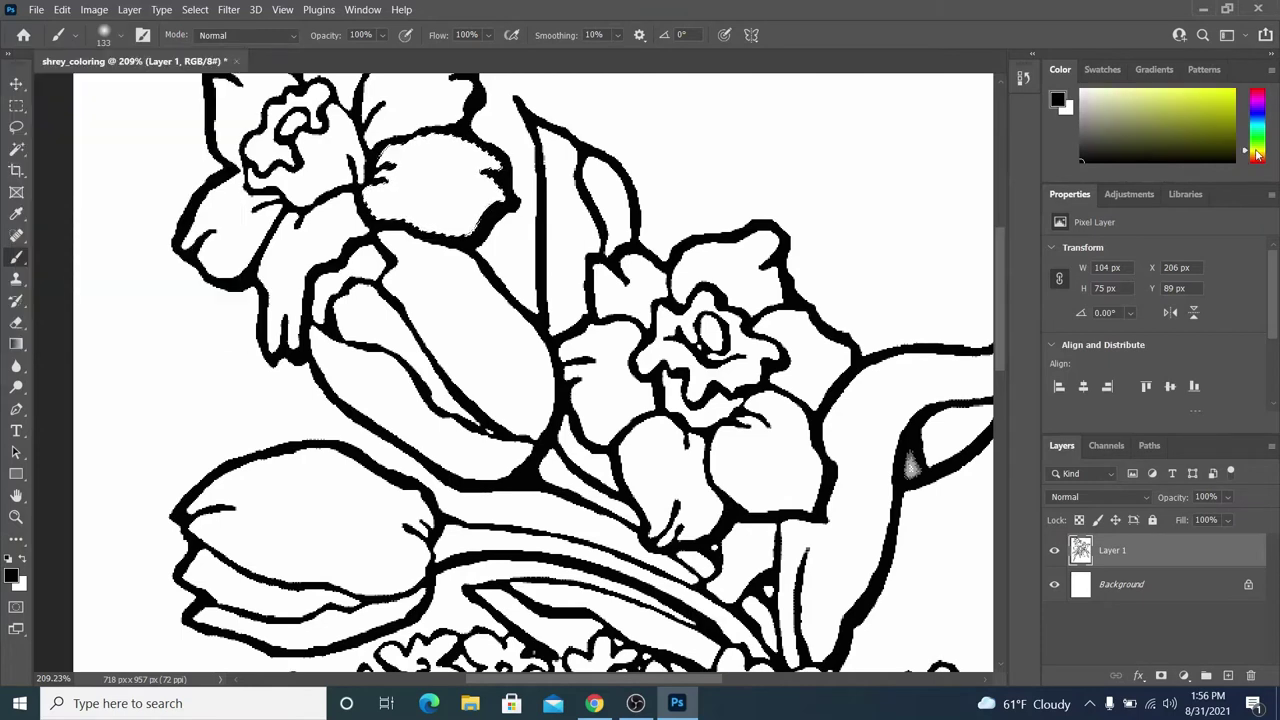
drag(1218, 112, 1234, 90)
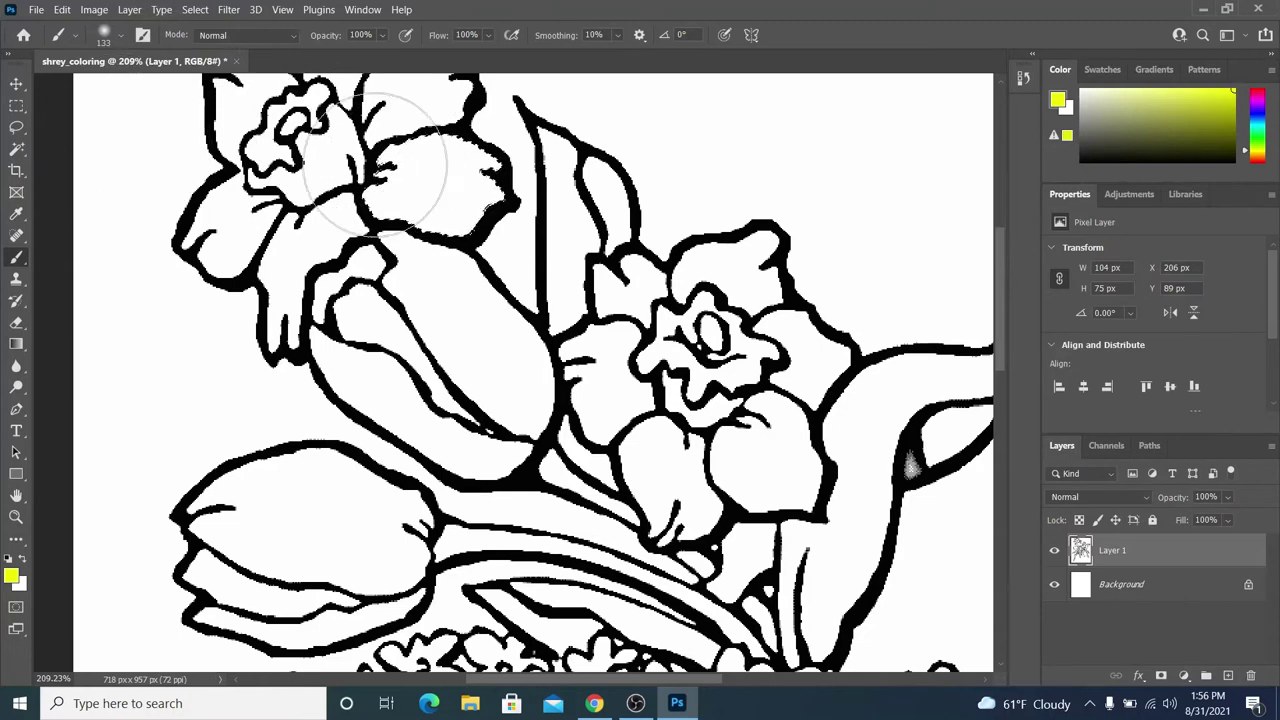
mouse_move(450, 170)
mouse_down()
mouse_move(400, 160)
mouse_move(330, 200)
mouse_up()
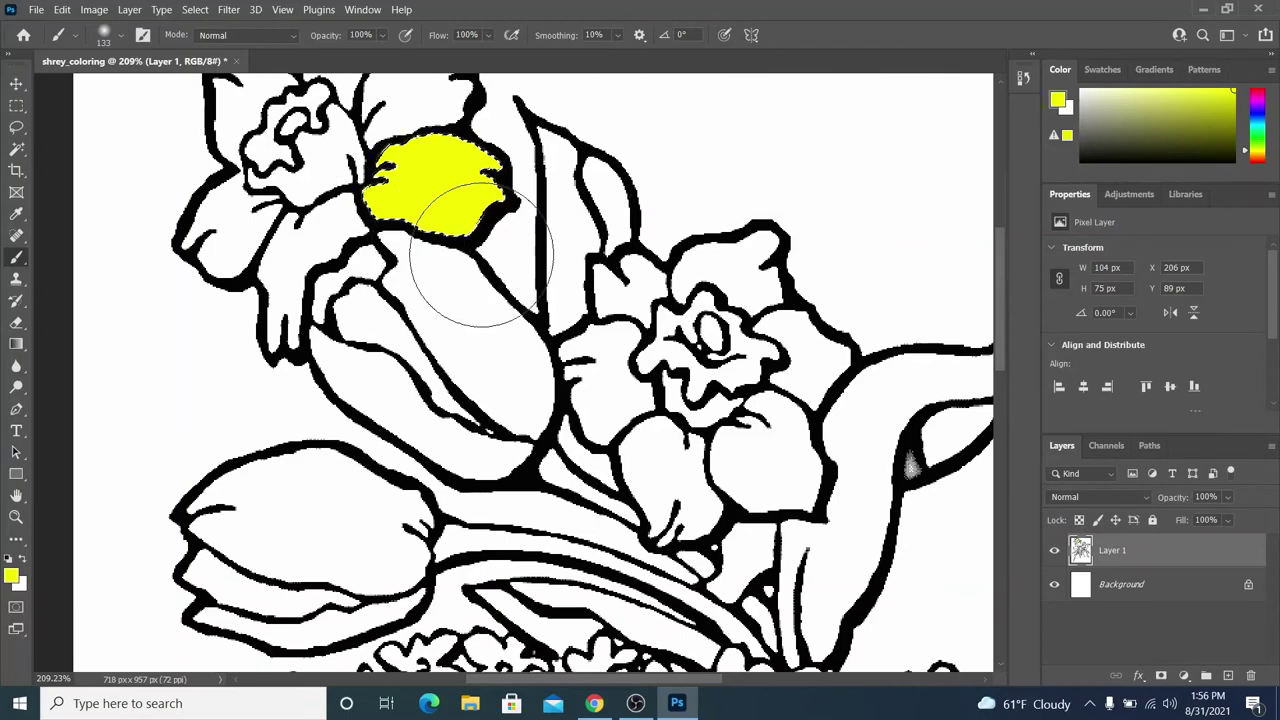
scroll(495, 262, up, 2)
scroll(495, 262, up, 1)
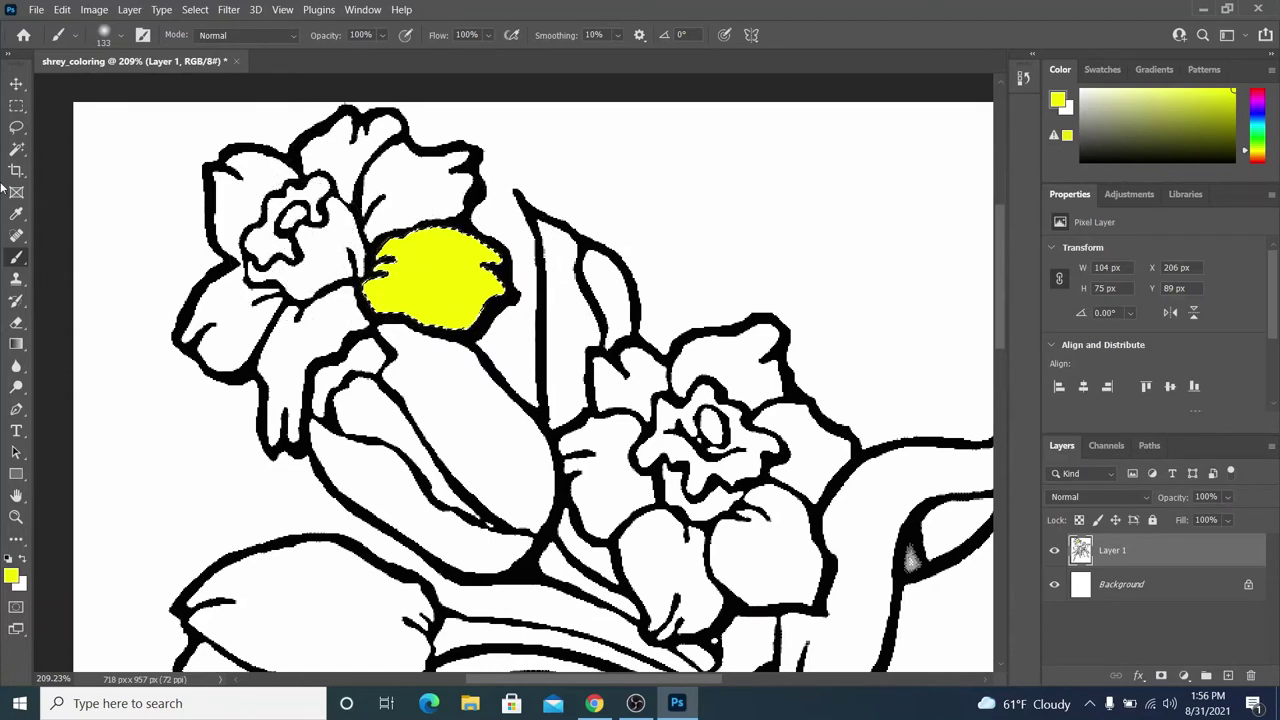
- Select the upper-left and lower-left daffodil petals with the Magic Wand and brush them yellow
click(15, 150)
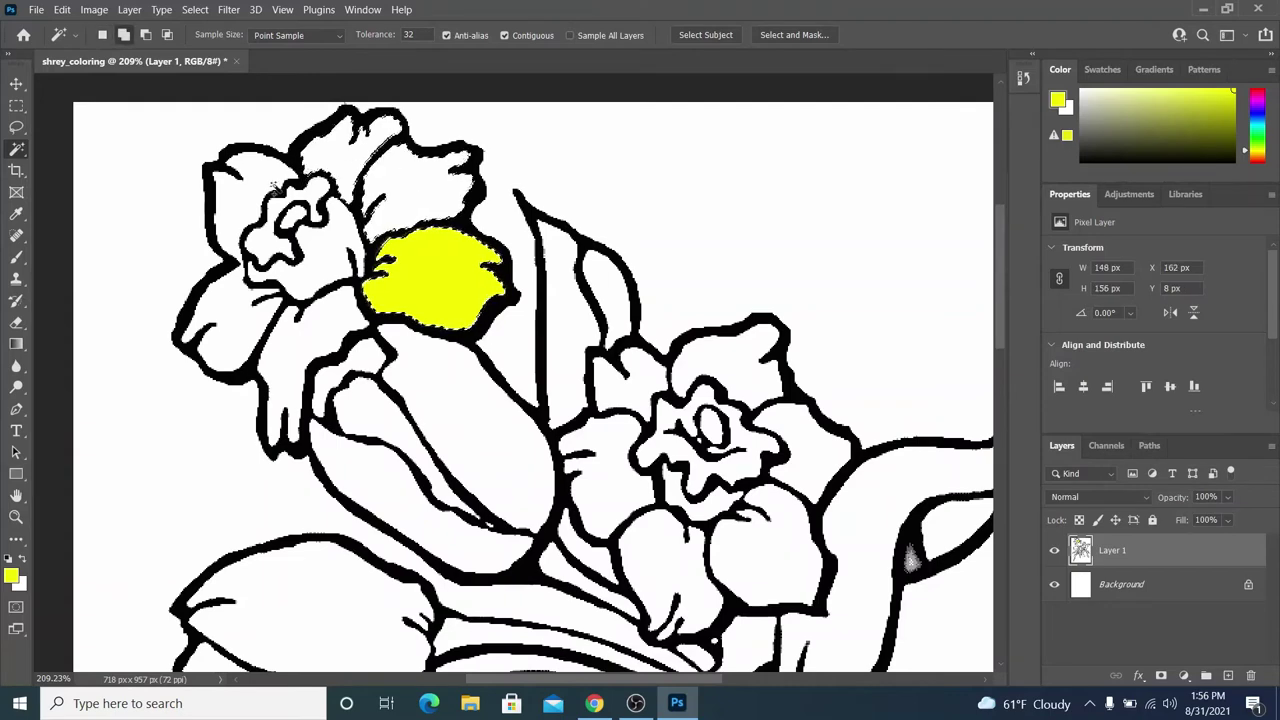
shift+click(241, 211)
shift+click(336, 340)
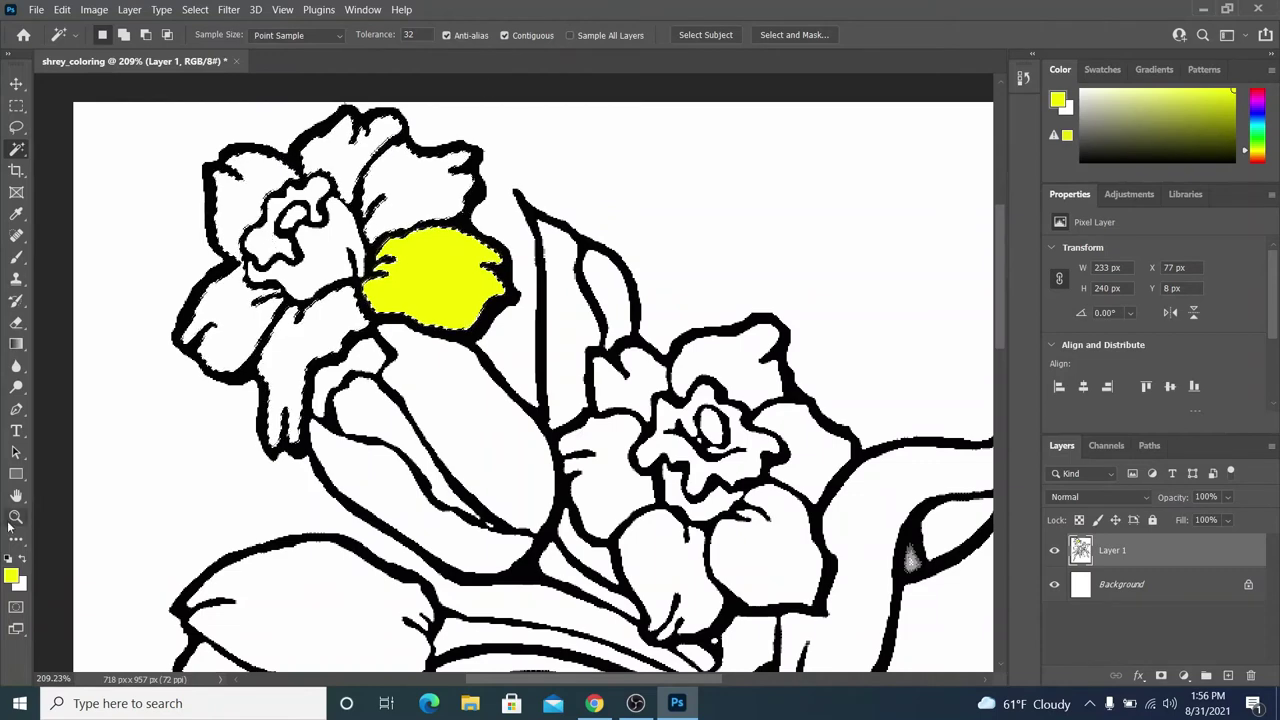
click(16, 258)
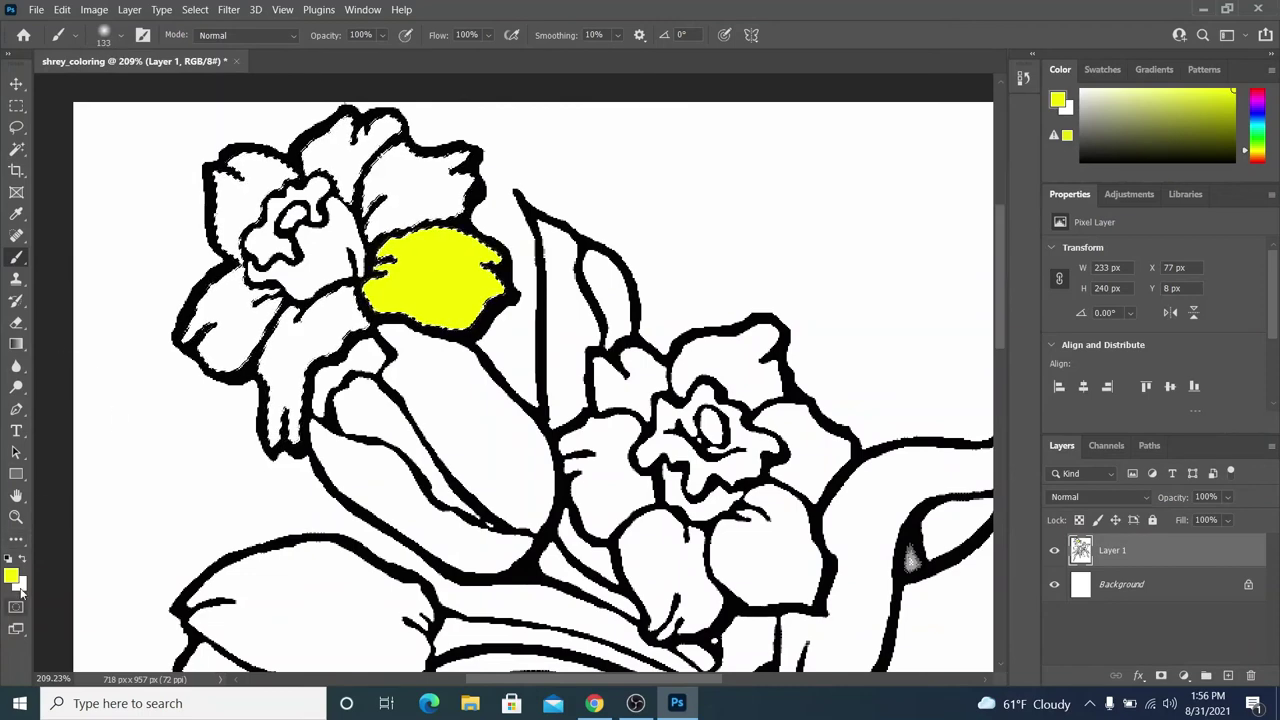
mouse_move(410, 200)
mouse_down()
mouse_move(475, 222)
mouse_move(480, 158)
mouse_up()
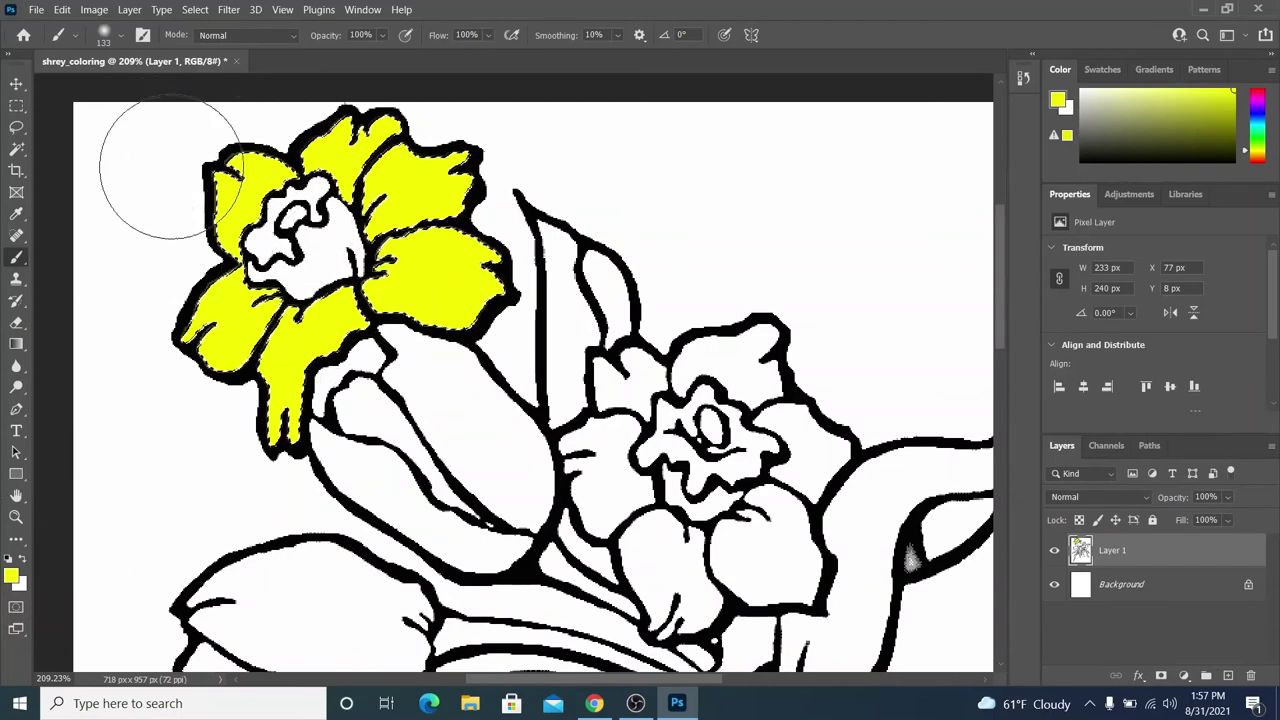
- Shift-select the parts of the daffodil's white centre and brush a soft yellow tint into it
click(16, 149)
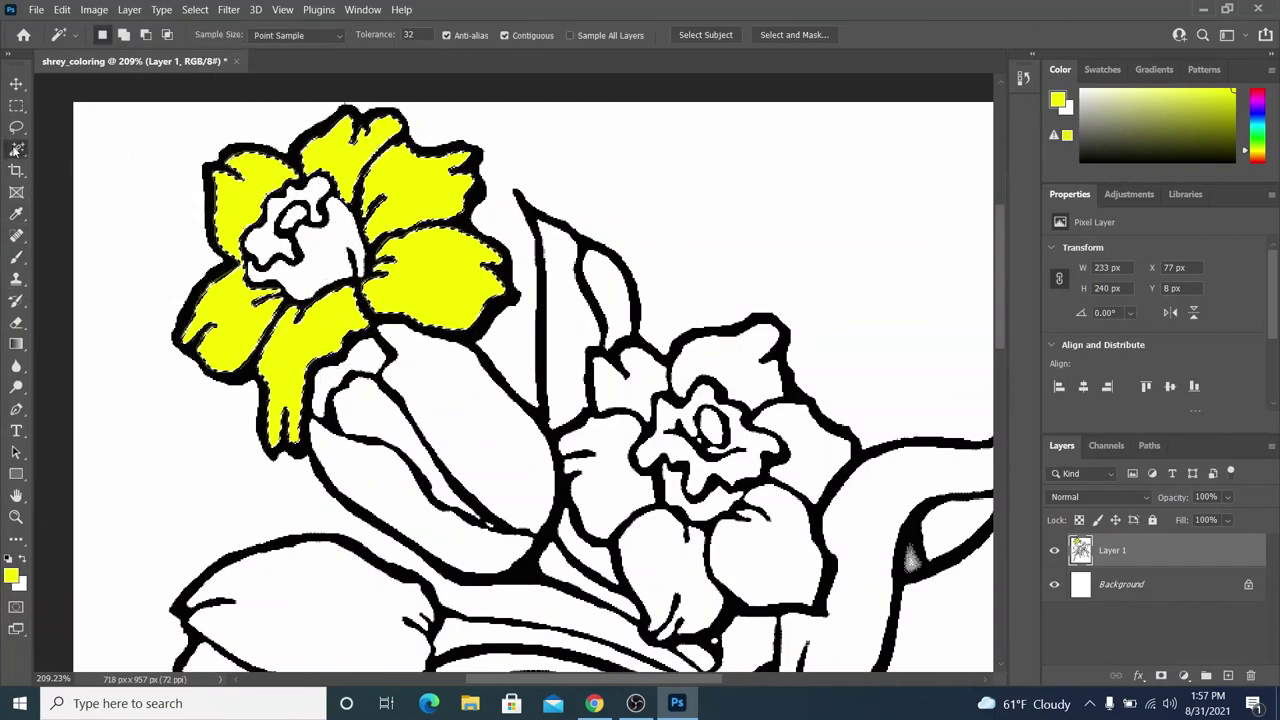
click(328, 262)
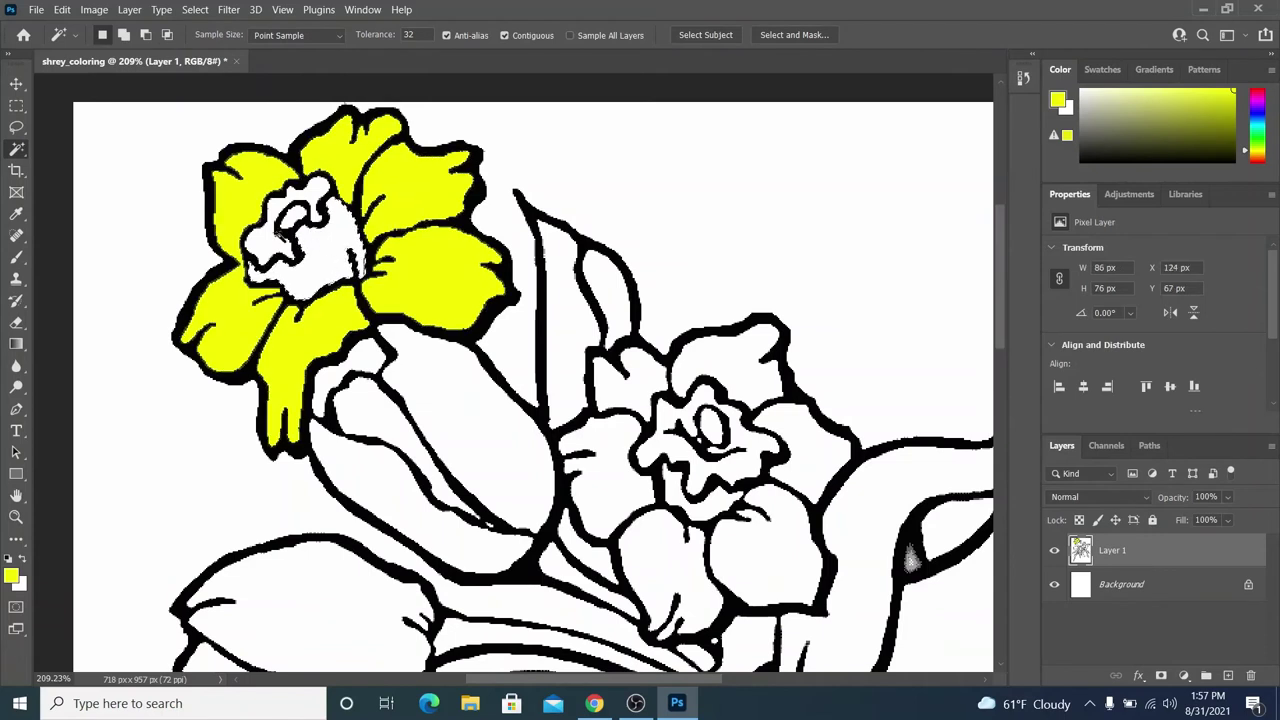
key(shift)
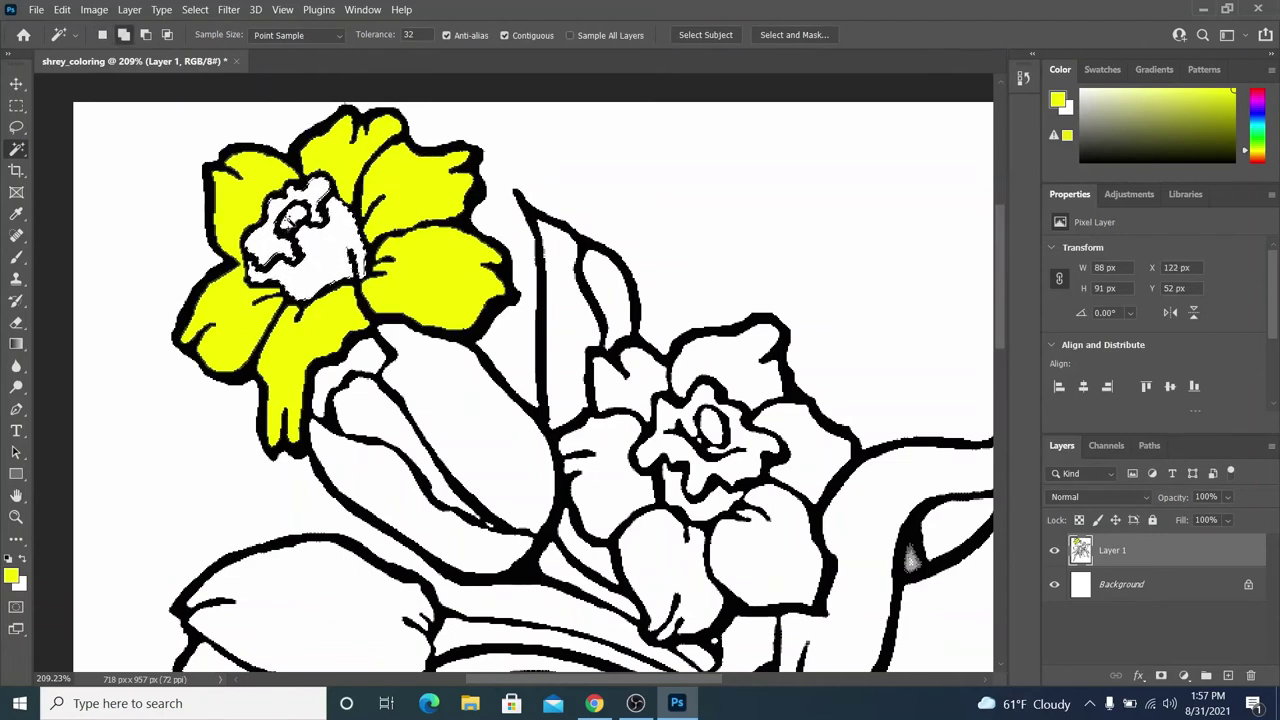
shift+click(296, 224)
shift+click(298, 218)
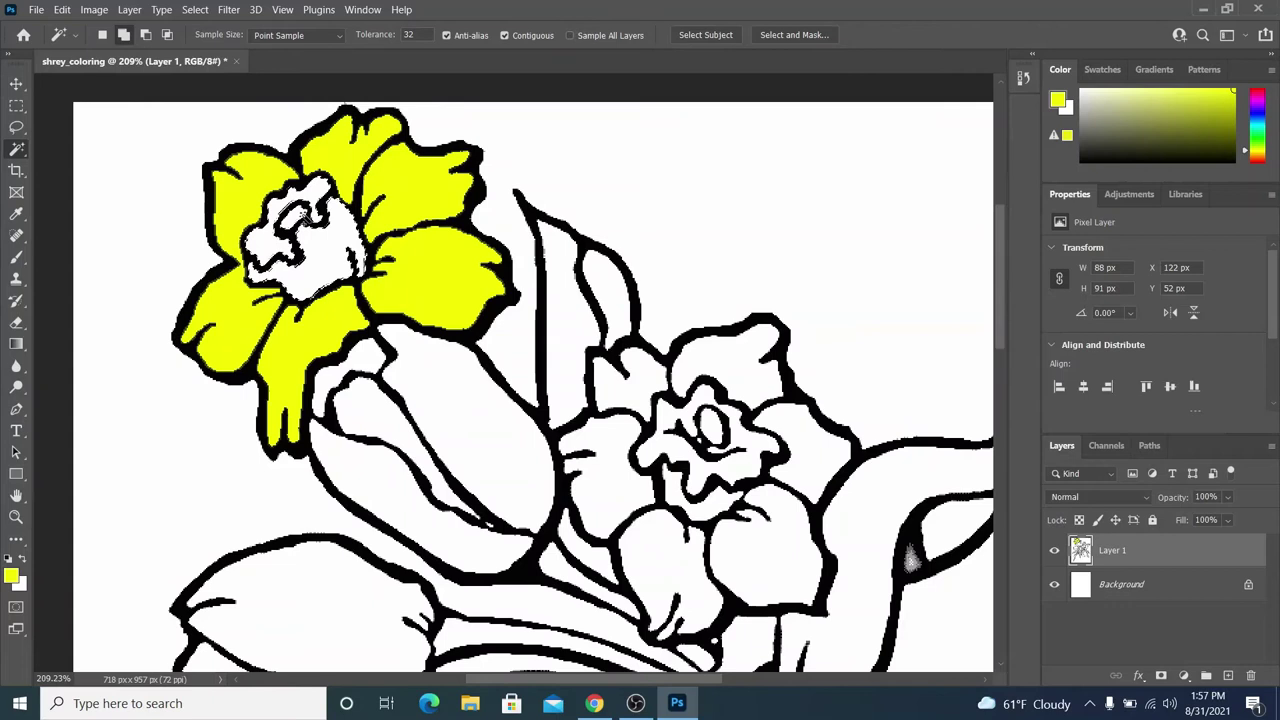
shift+click(298, 220)
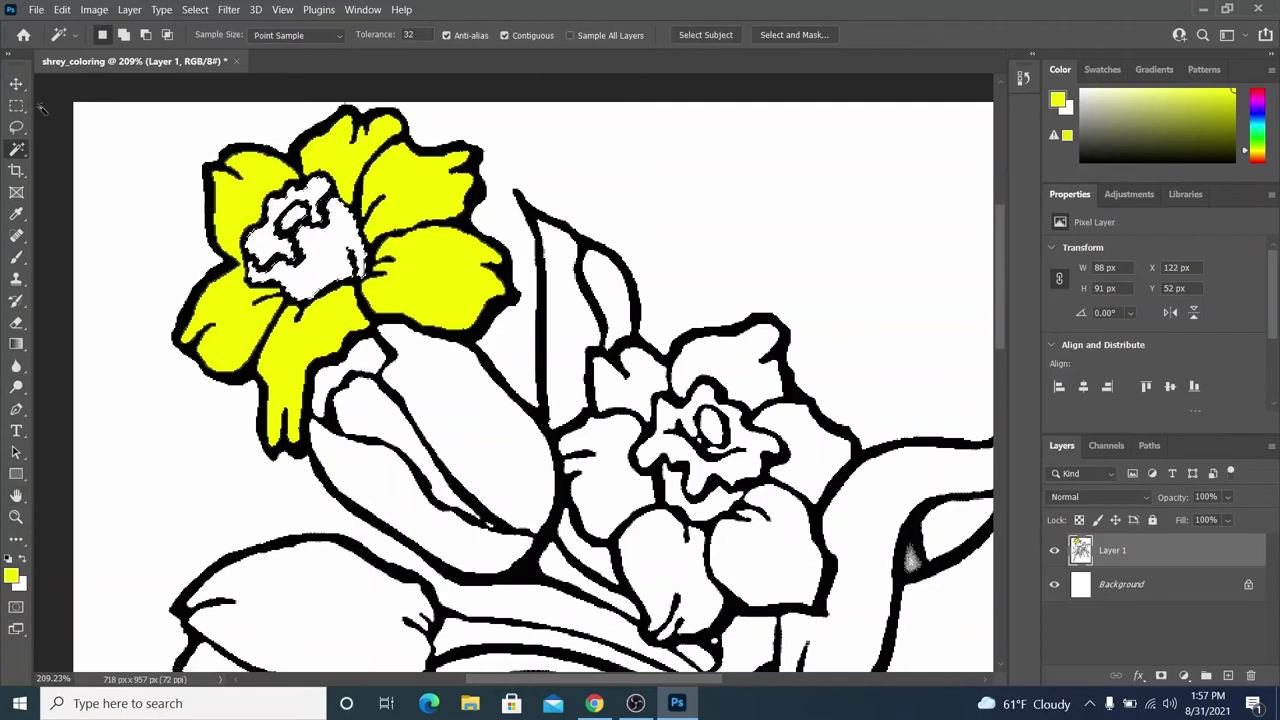
click(15, 258)
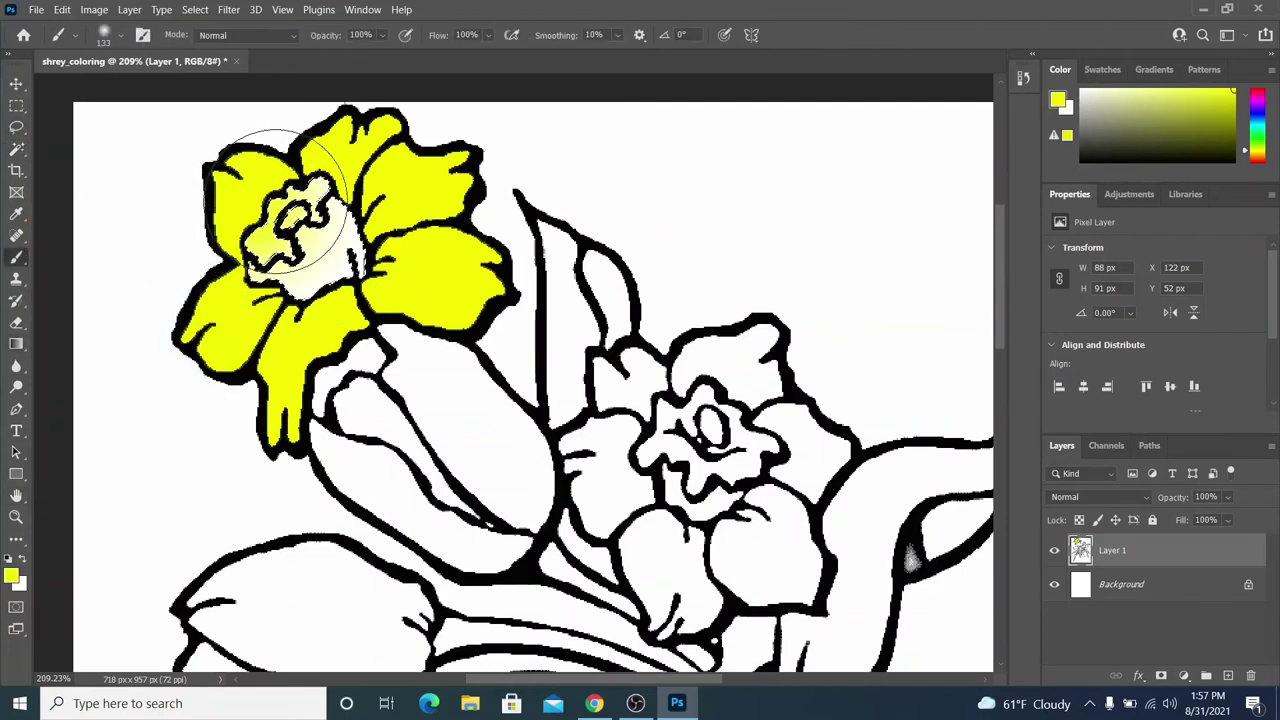
drag(271, 135, 269, 200)
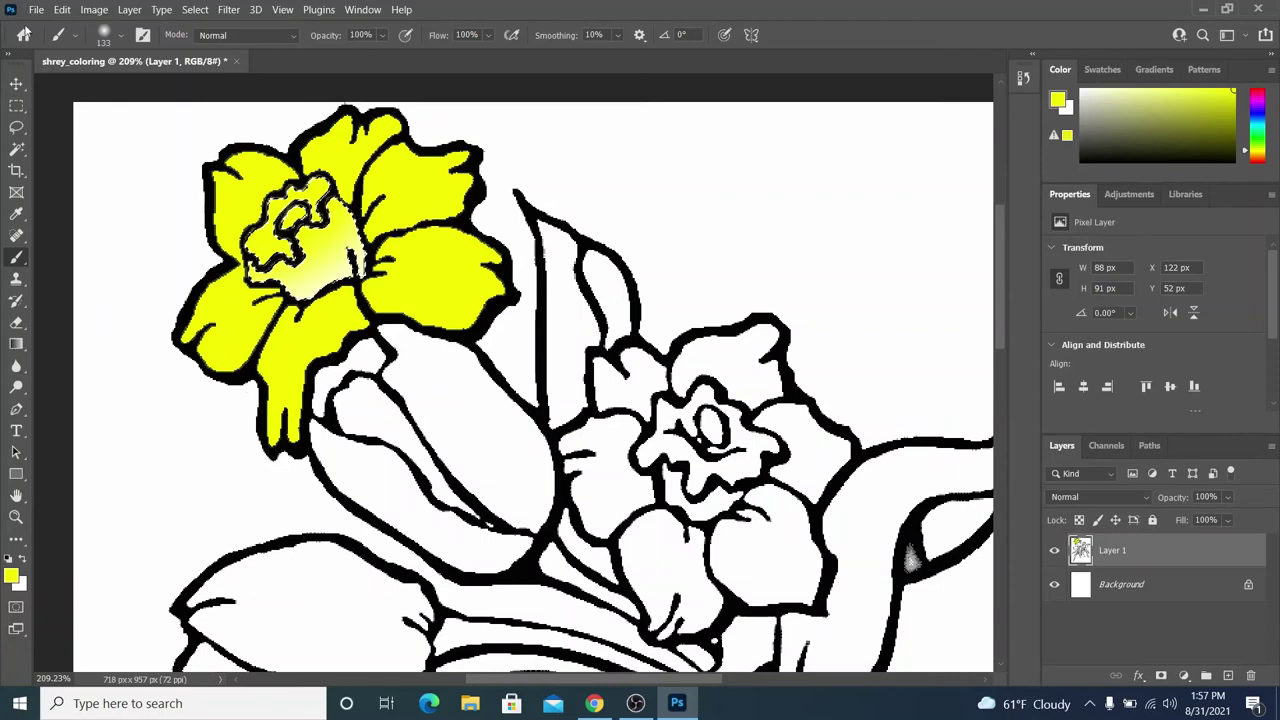
- Set the foreground painting colour to white
click(13, 577)
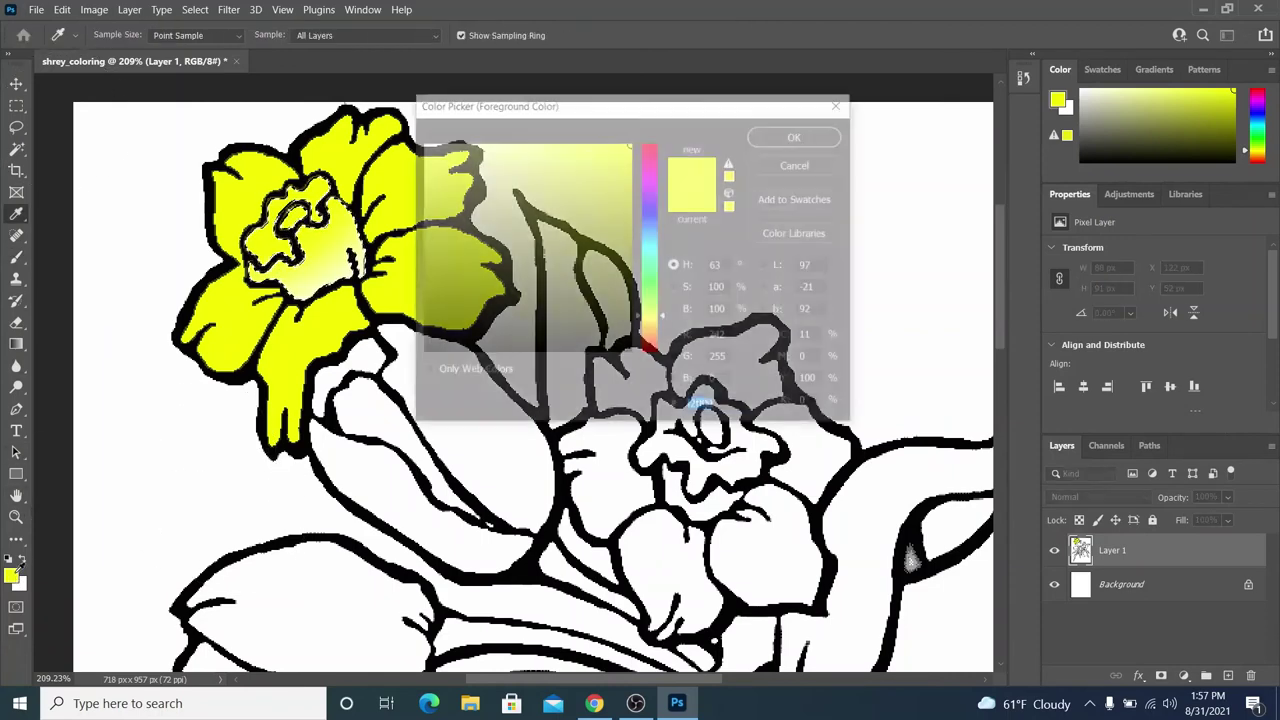
drag(474, 162, 395, 115)
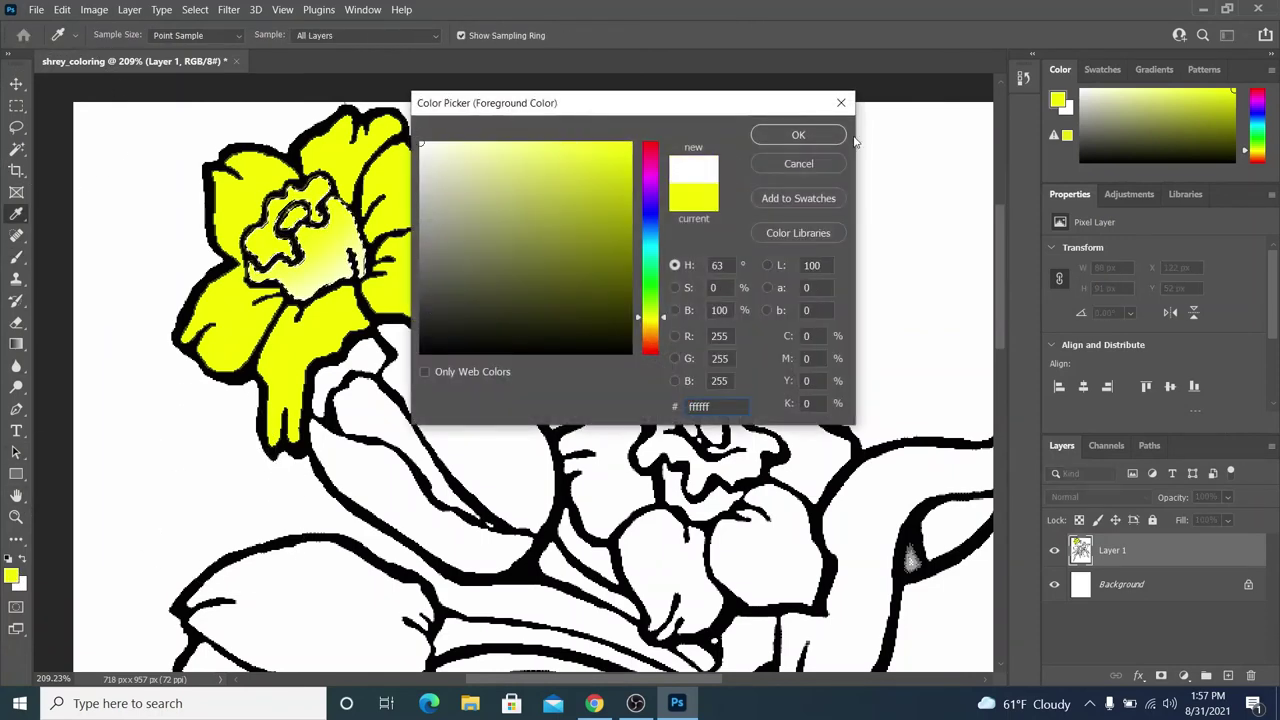
click(822, 135)
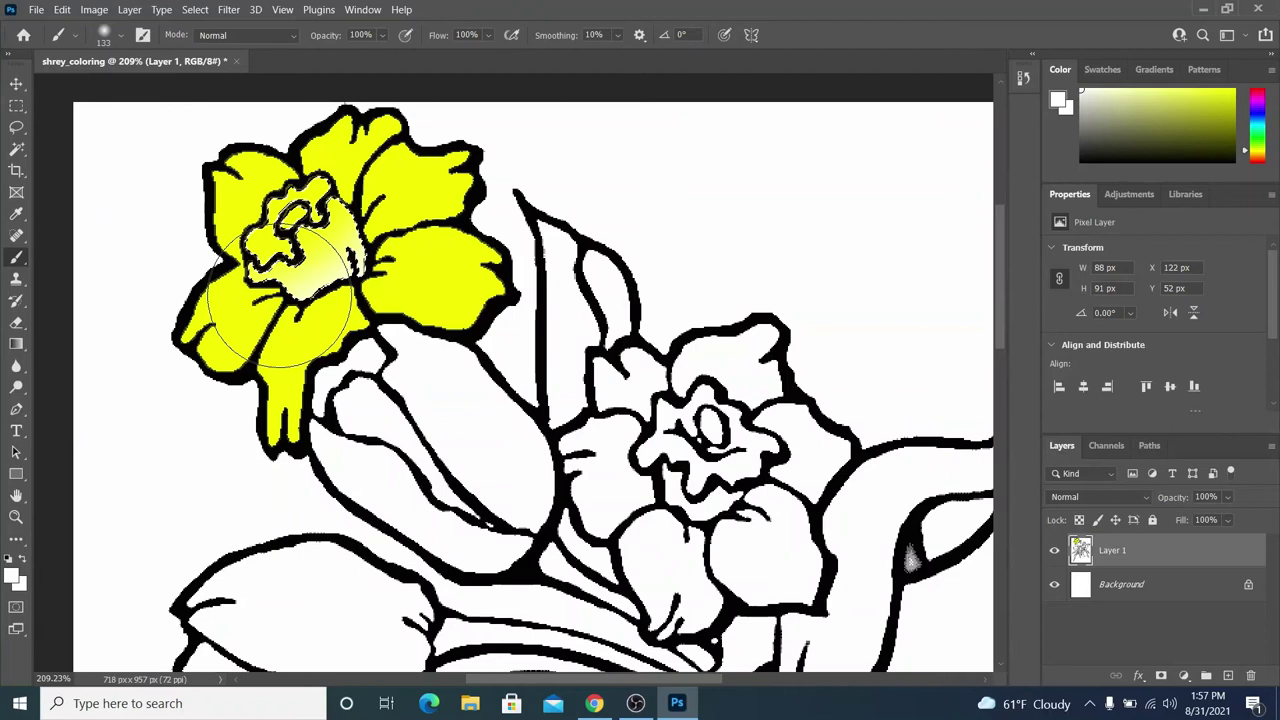
- Add the top and lower-right petals to the selection and brush white over all outer petals
click(16, 151)
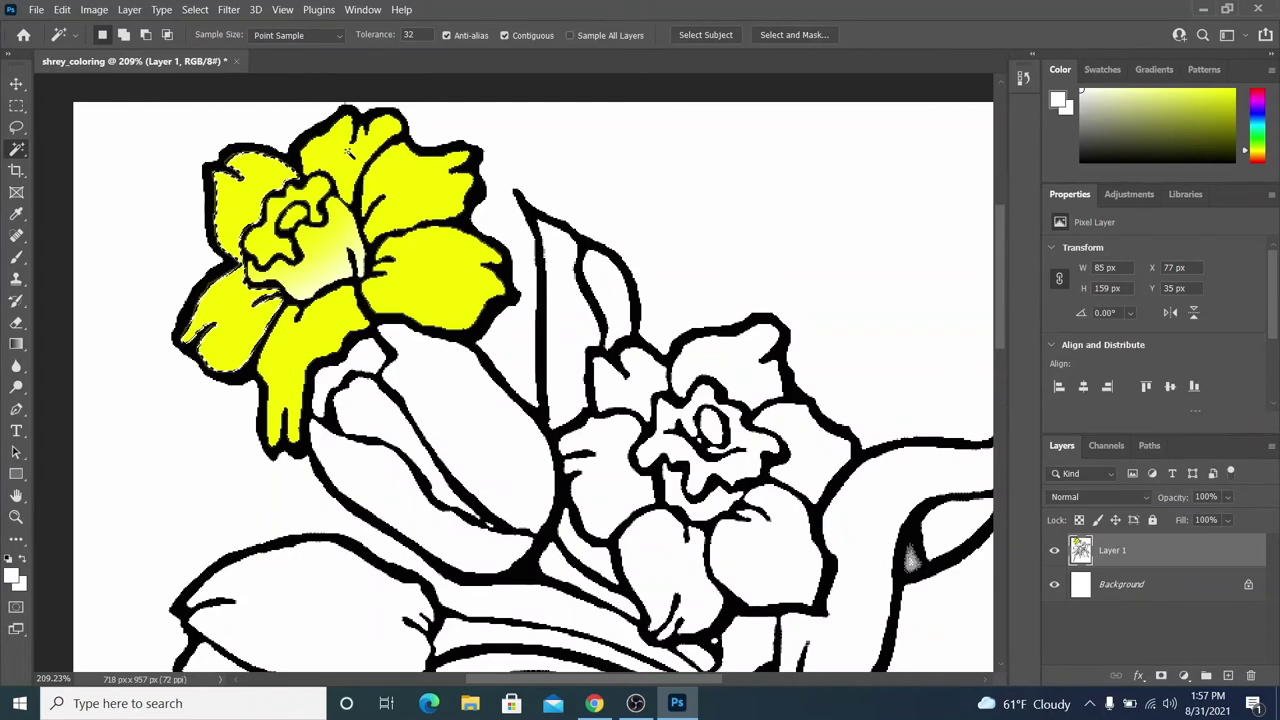
shift+click(342, 162)
shift+click(445, 265)
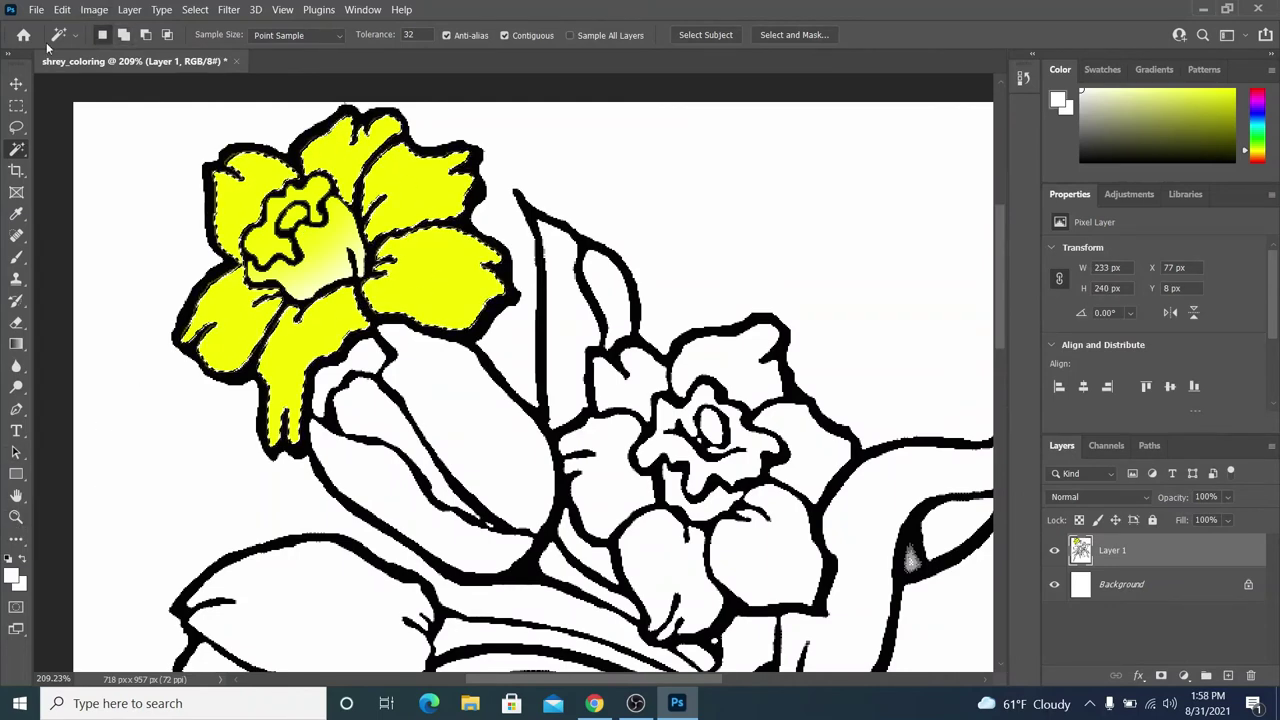
click(17, 257)
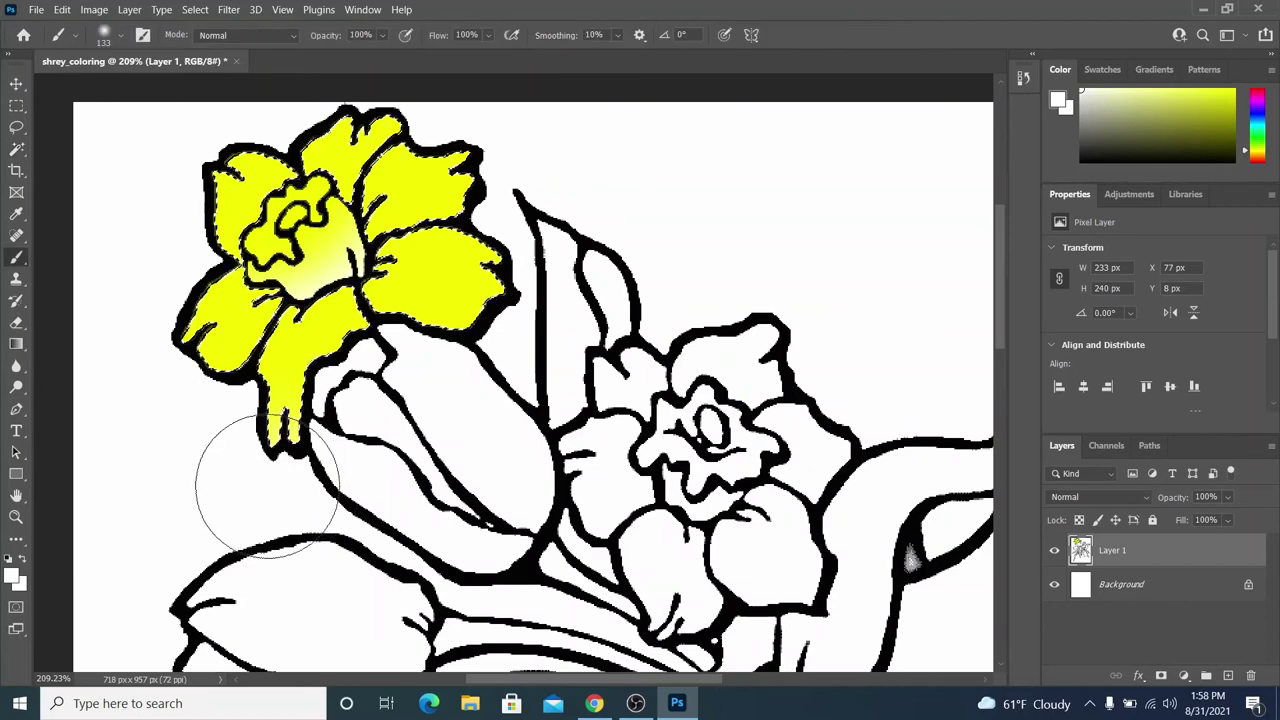
mouse_move(261, 485)
mouse_down()
mouse_move(209, 452)
mouse_move(160, 384)
mouse_move(136, 139)
mouse_move(169, 151)
mouse_move(196, 138)
mouse_move(316, 43)
mouse_up()
mouse_move(373, 90)
mouse_down()
mouse_move(529, 155)
mouse_move(541, 190)
mouse_move(526, 353)
mouse_move(473, 376)
mouse_up()
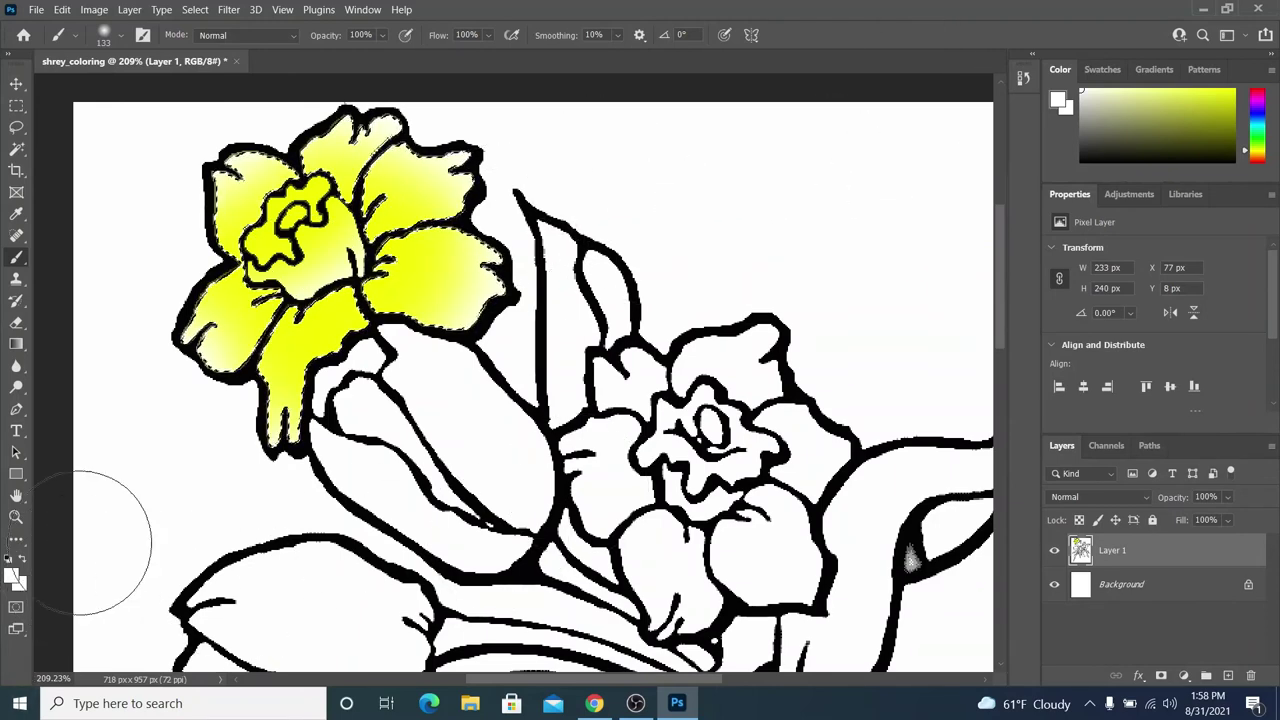
- Browse the General Brushes set in the brush preset picker to check size and hardness
click(122, 37)
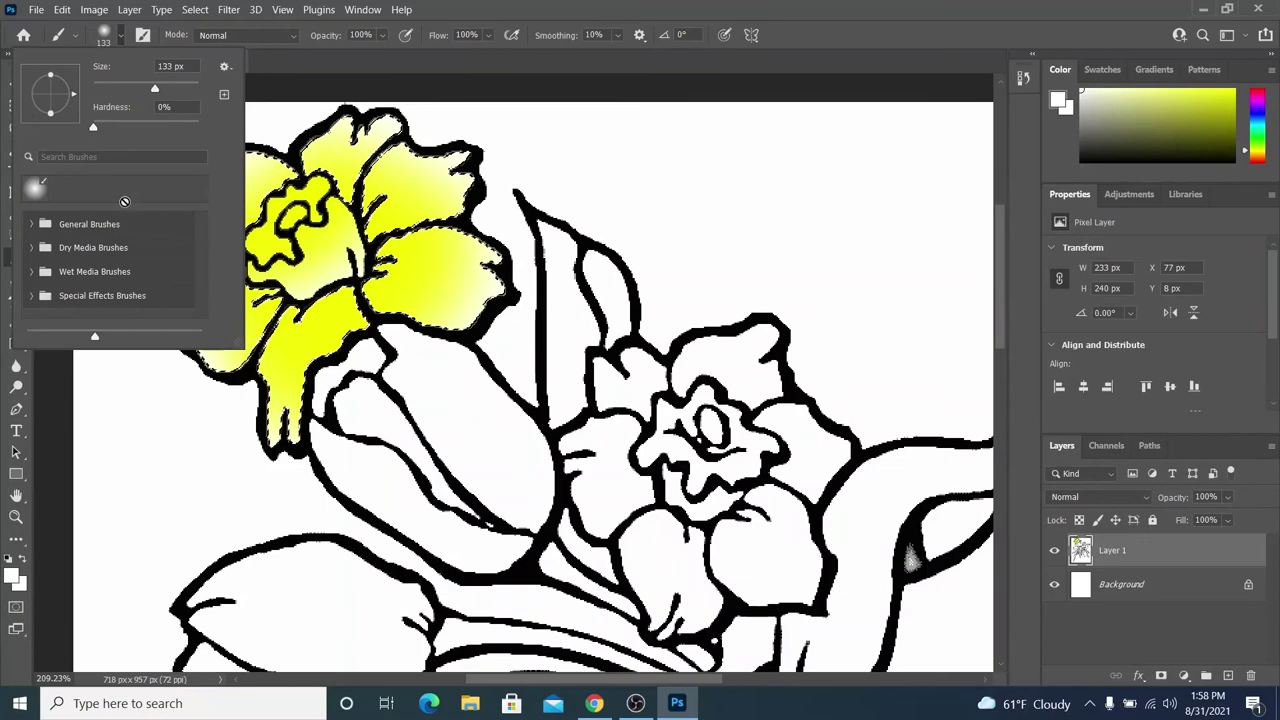
click(29, 225)
scroll(148, 254, down, 3)
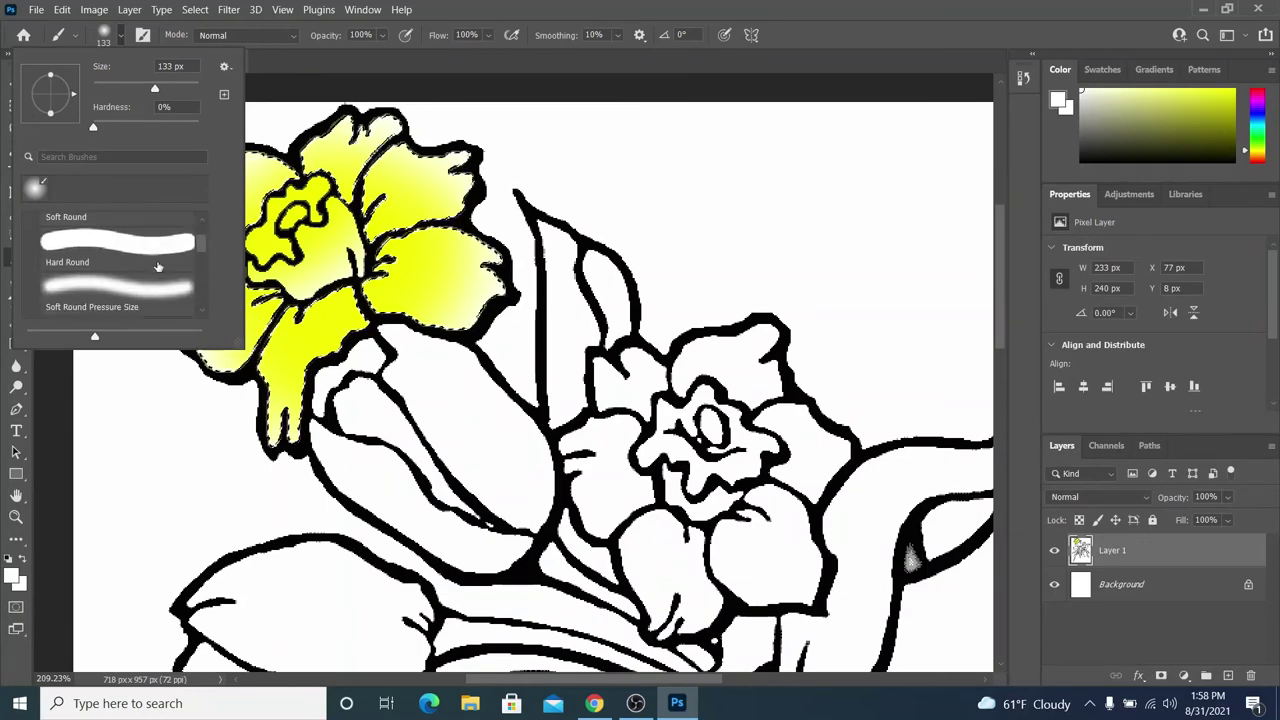
scroll(148, 254, down, 2)
scroll(148, 254, up, 5)
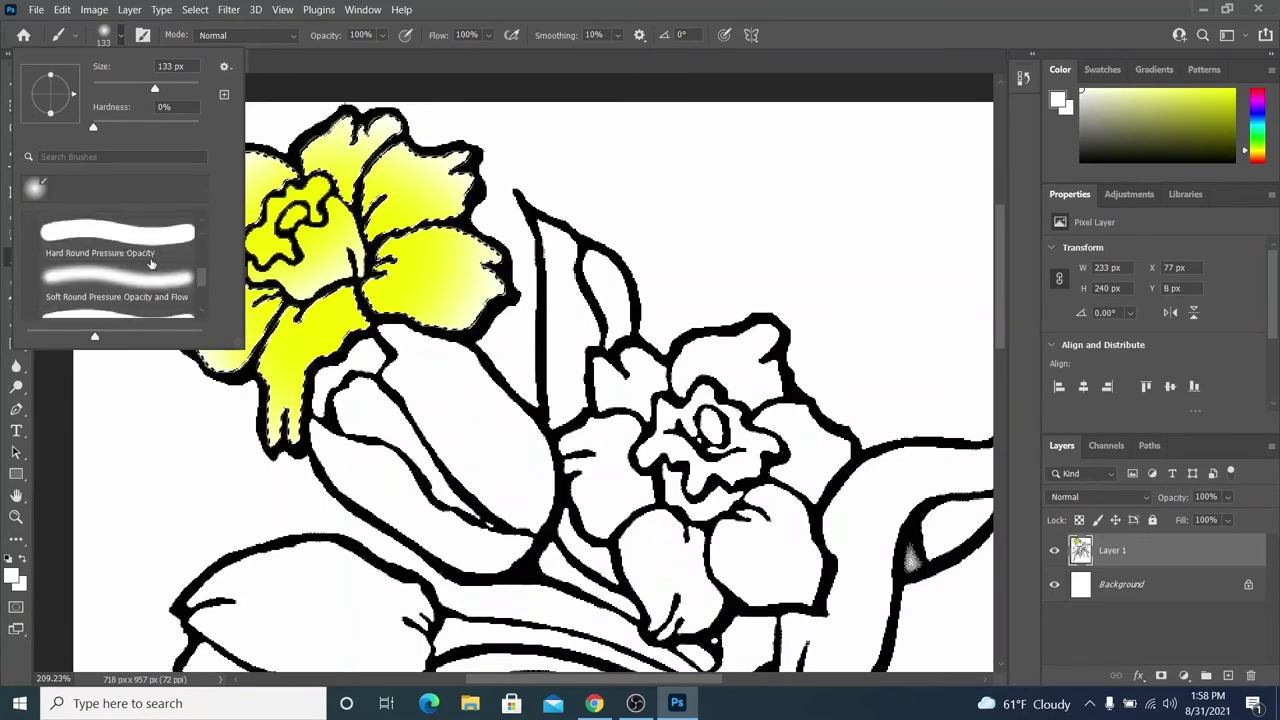
- Close the brush picker and select the tulip's upper petal with the Magic Wand tool
click(121, 38)
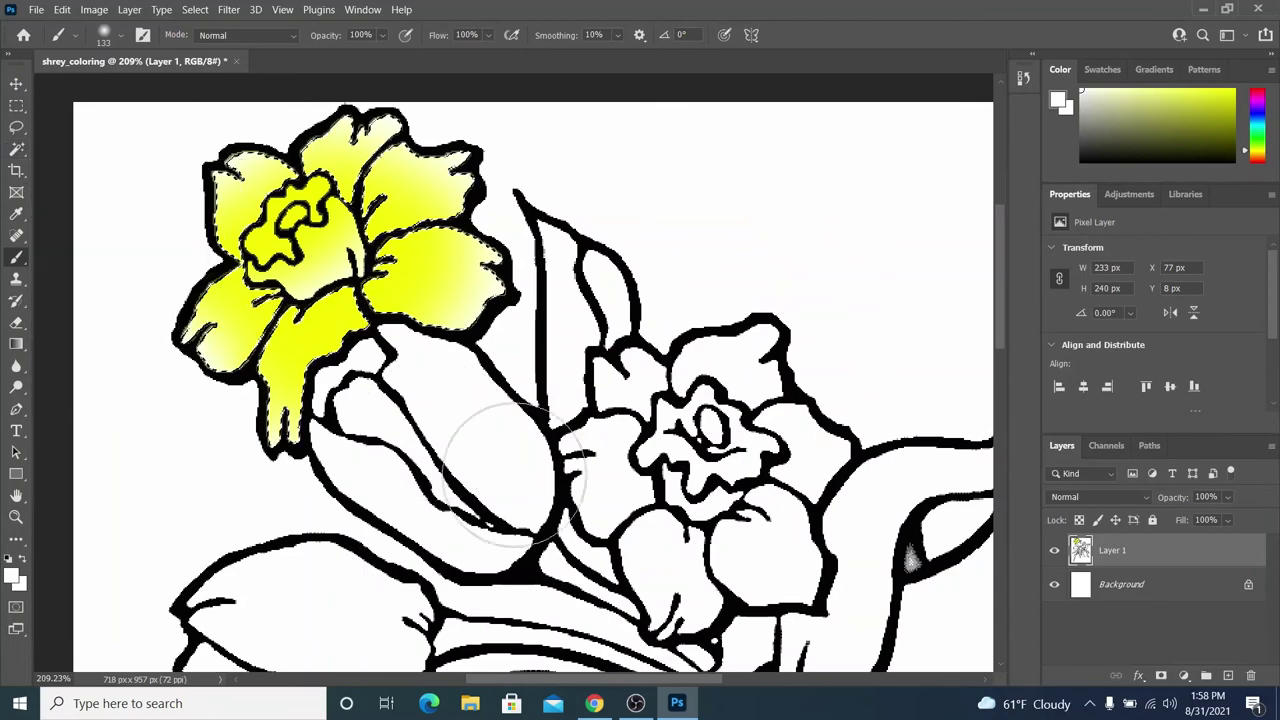
click(16, 148)
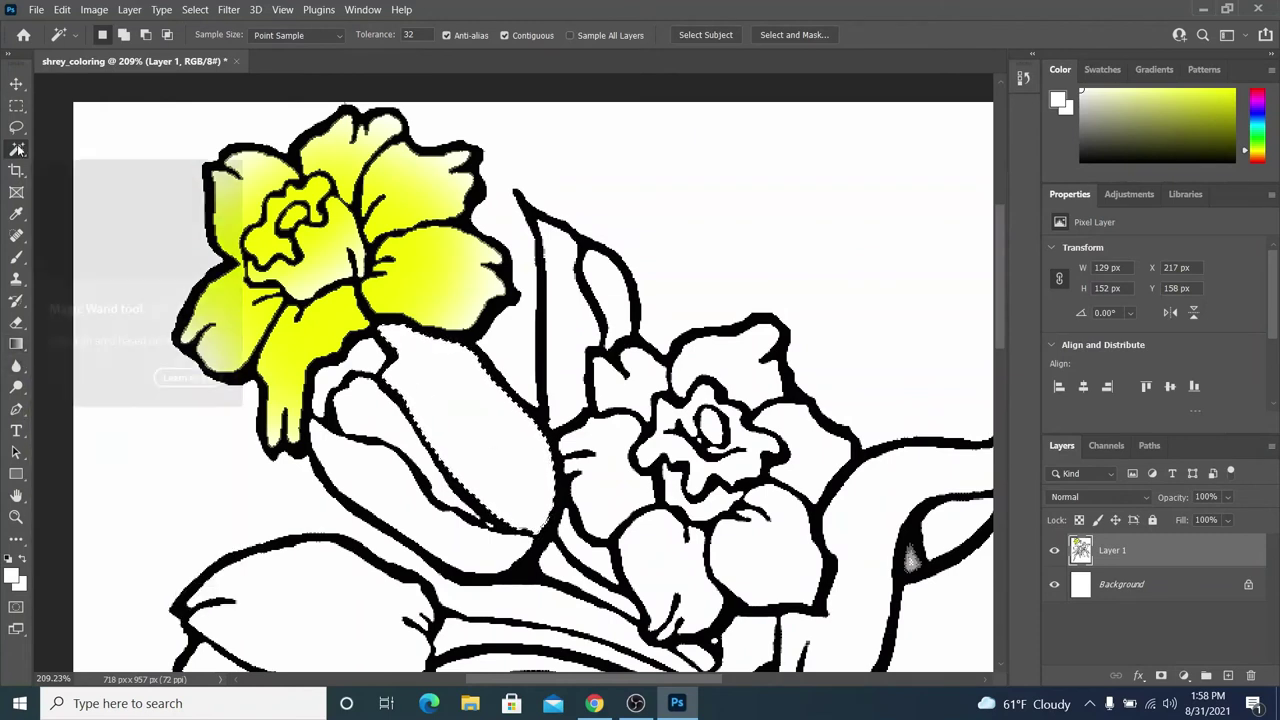
click(16, 258)
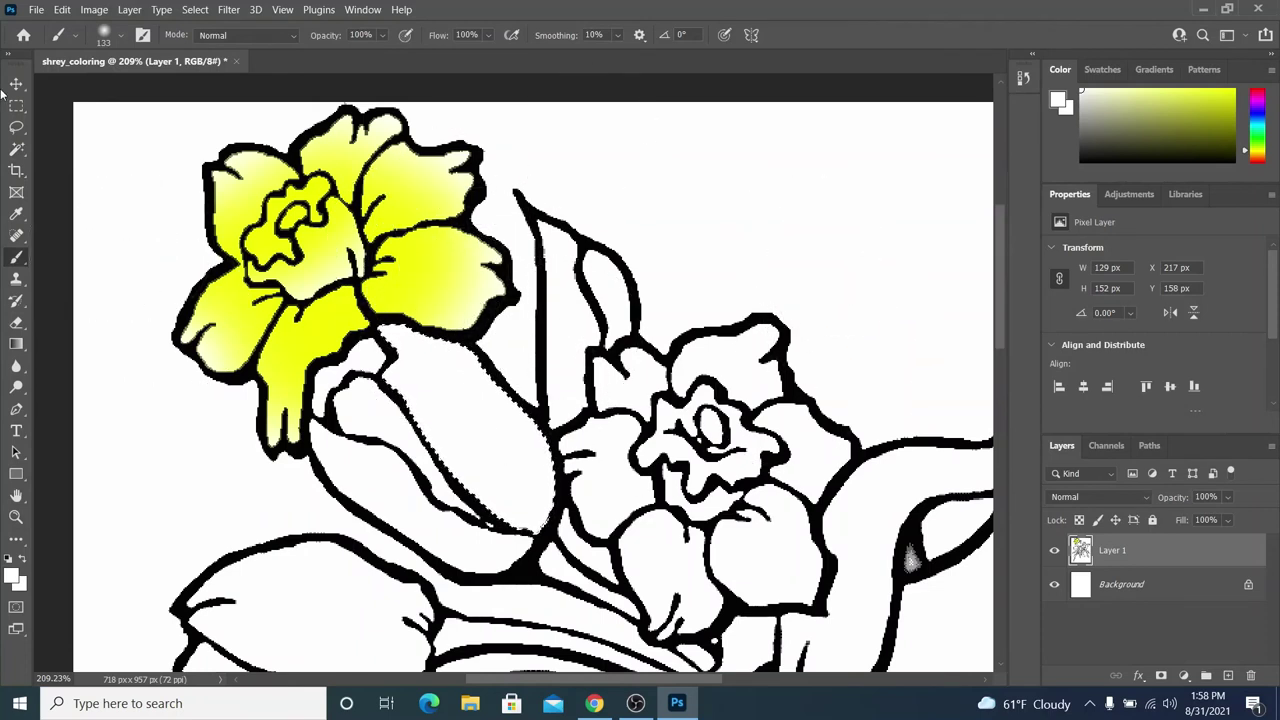
- Add the tulip's lower petal to the selection with the Quick Selection Tool
click(16, 148)
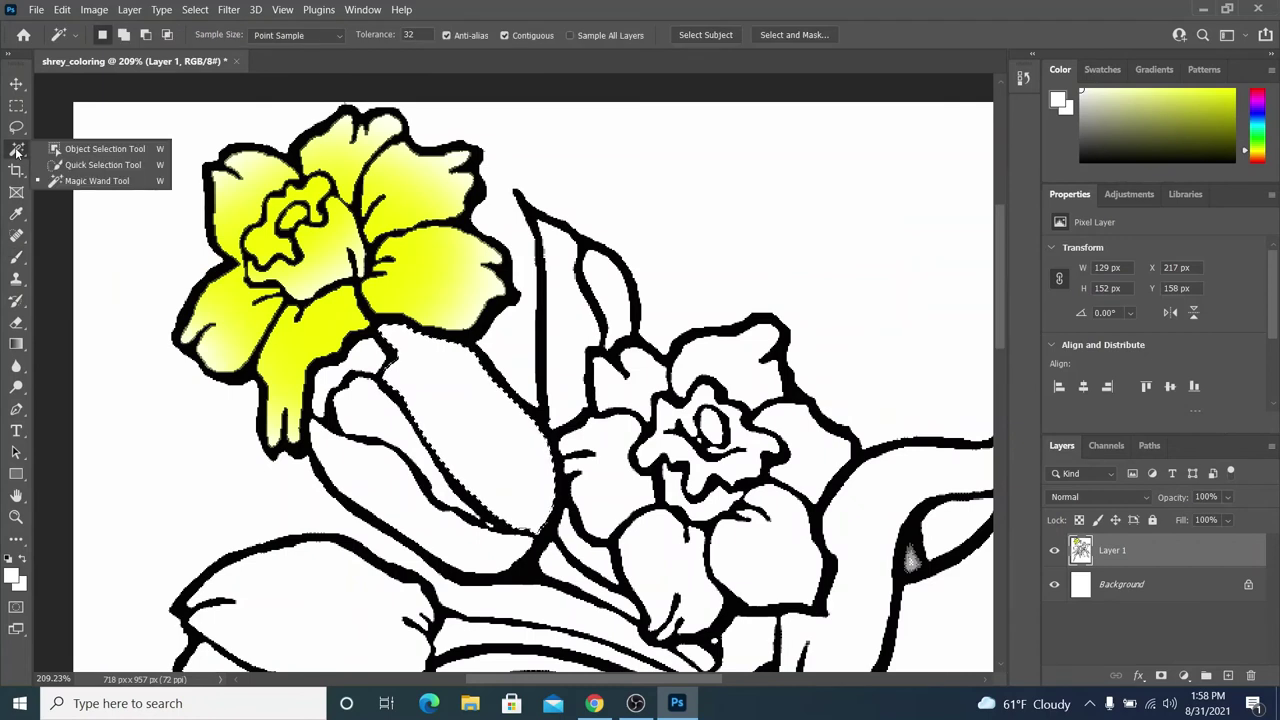
click(103, 165)
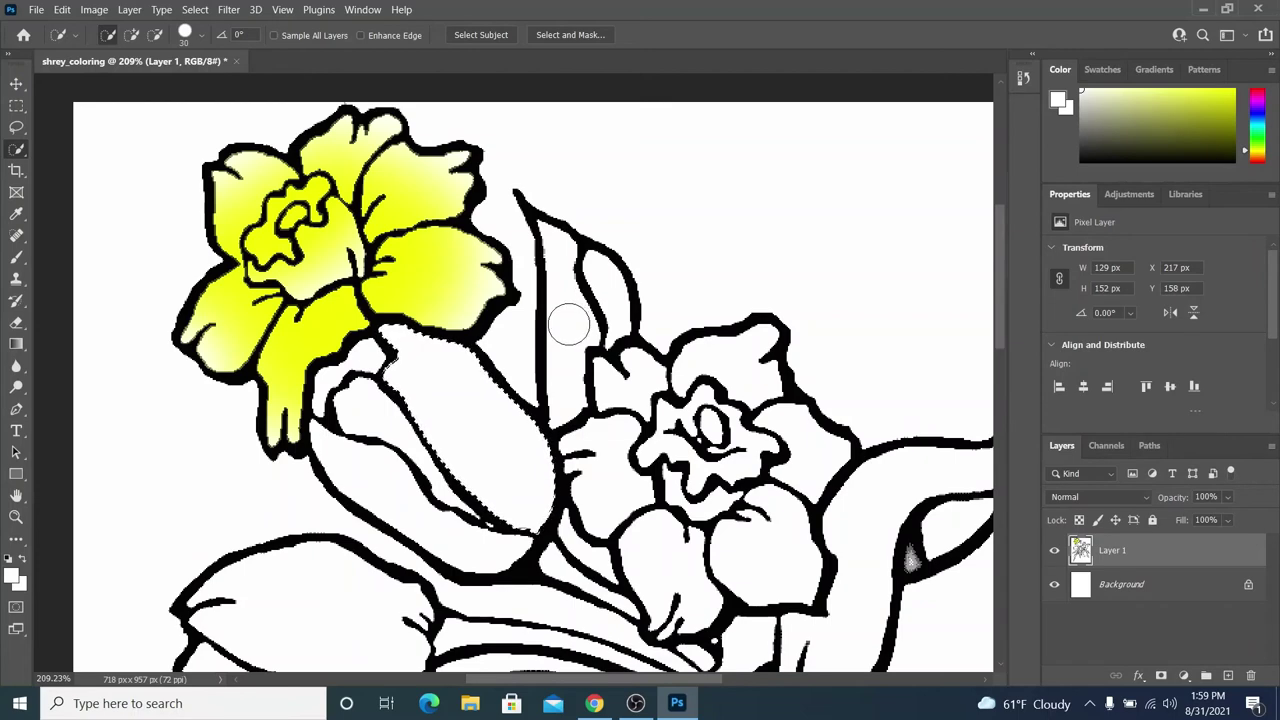
scroll(570, 348, down, 5)
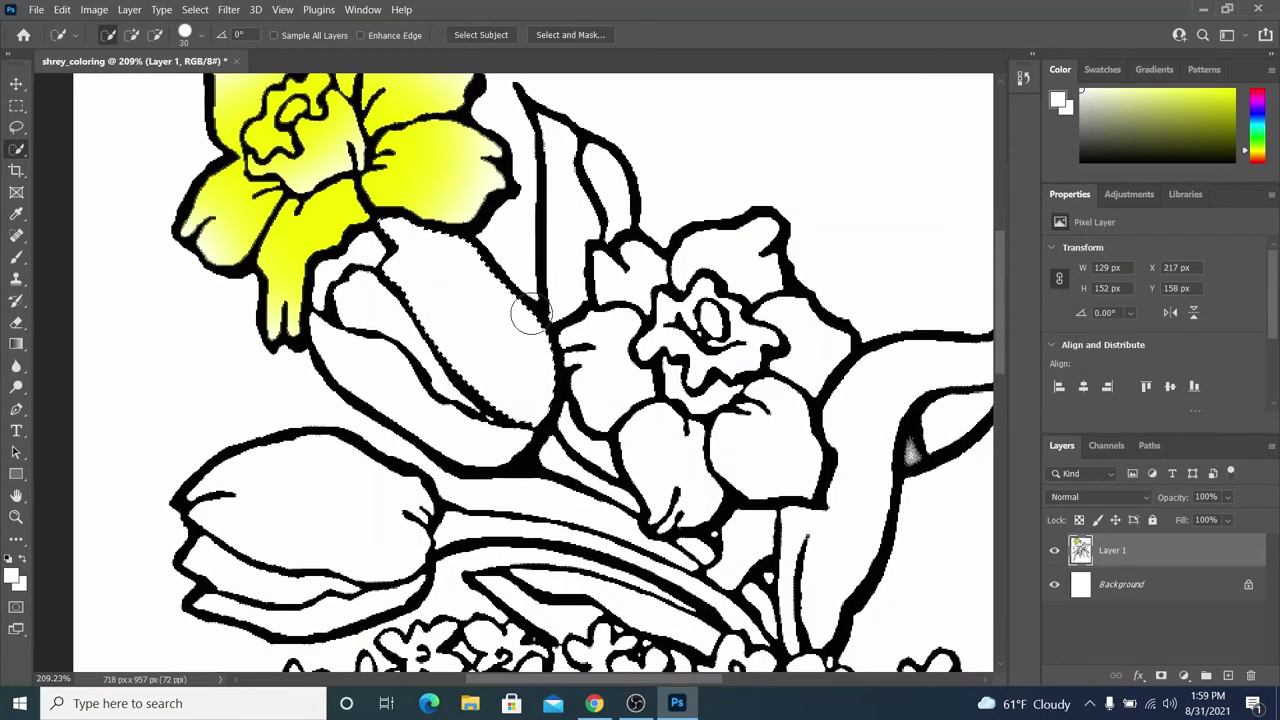
click(381, 372)
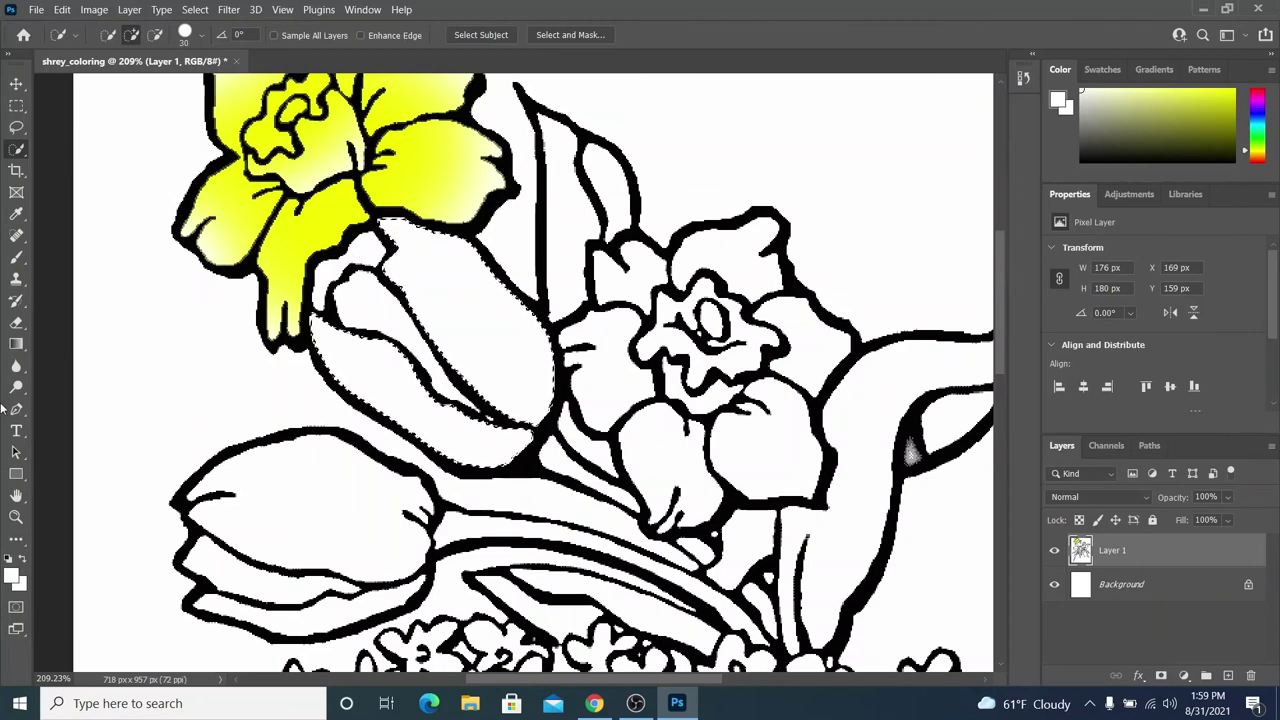
- Choose the Paint Bucket Tool and set a strong red in the Color panel
click(18, 344)
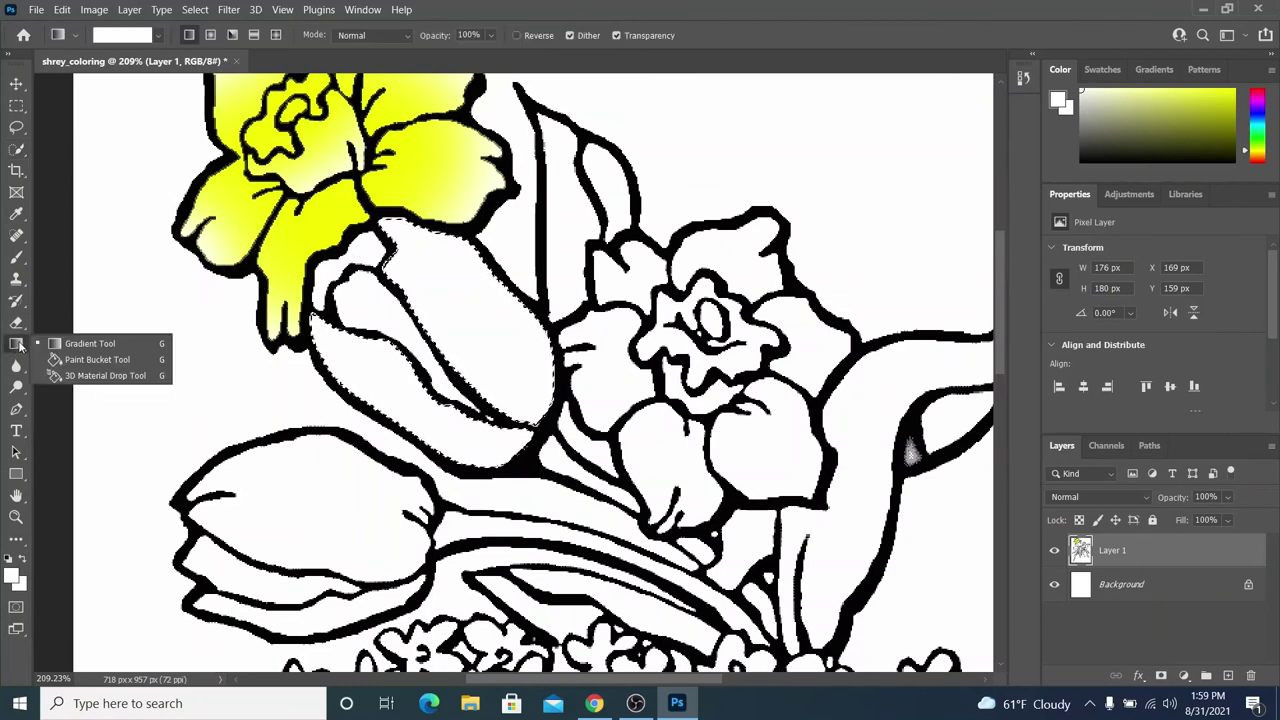
click(98, 360)
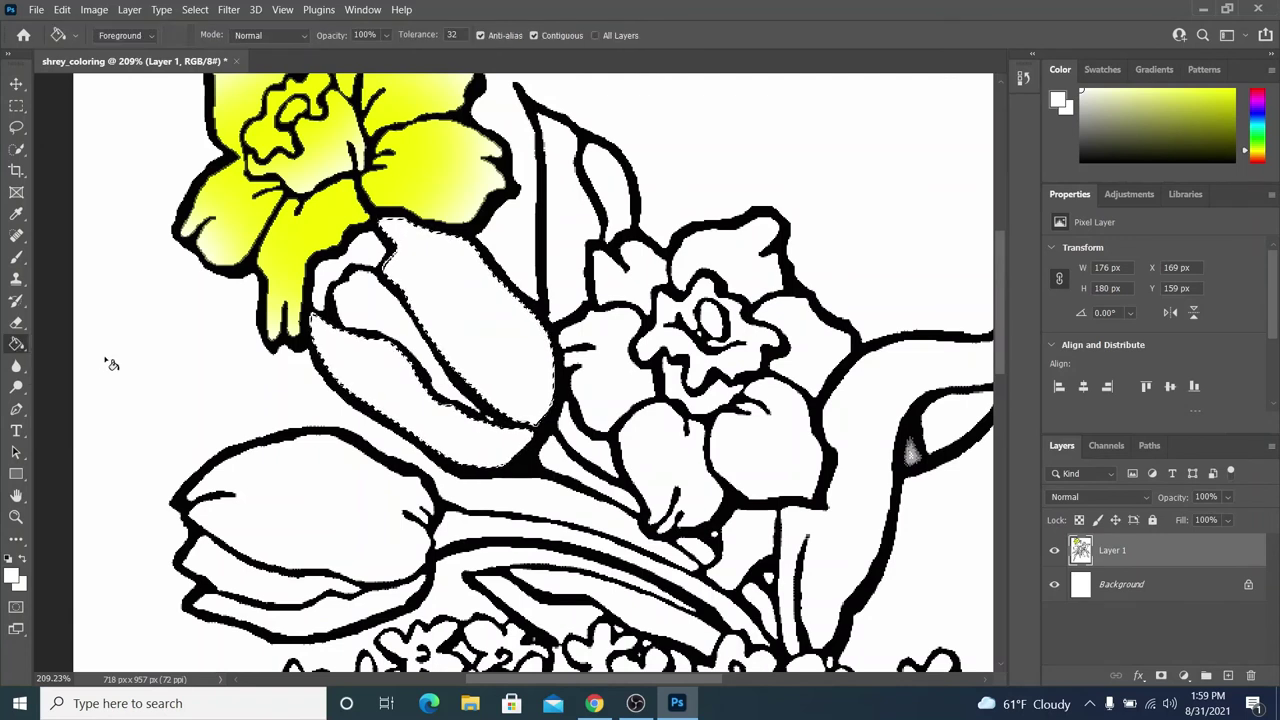
click(1256, 96)
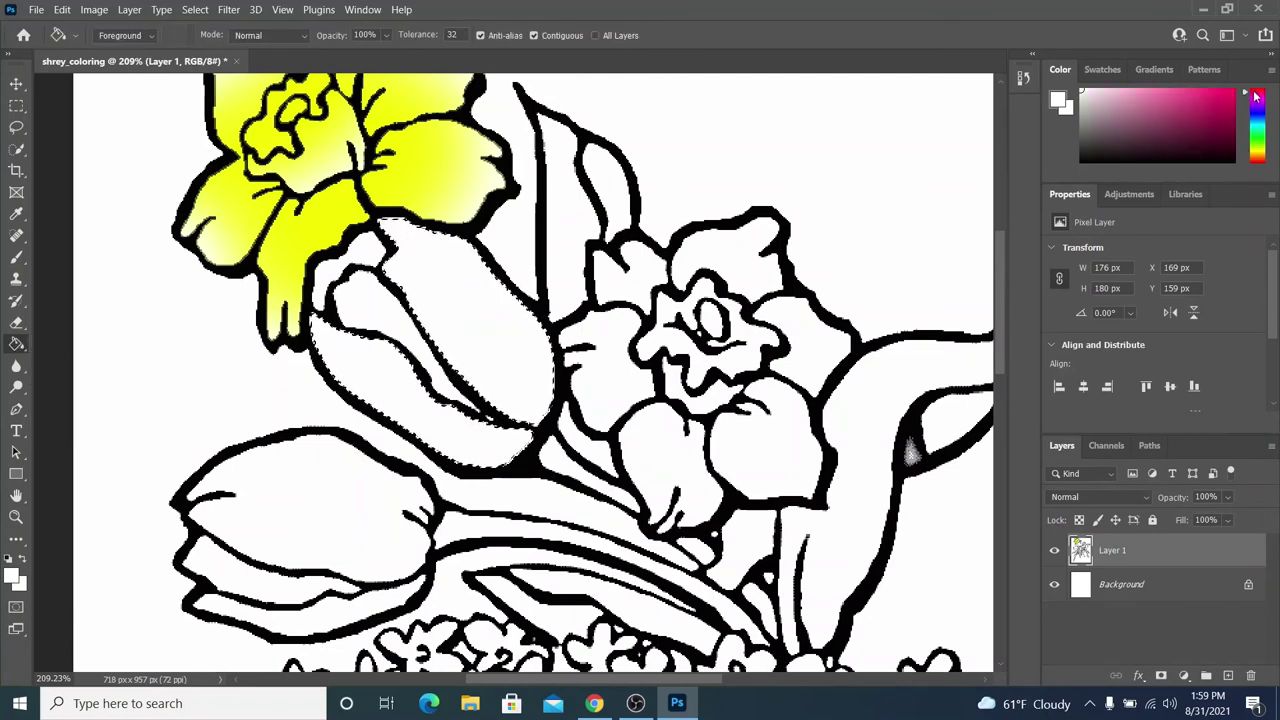
click(1237, 94)
click(1258, 86)
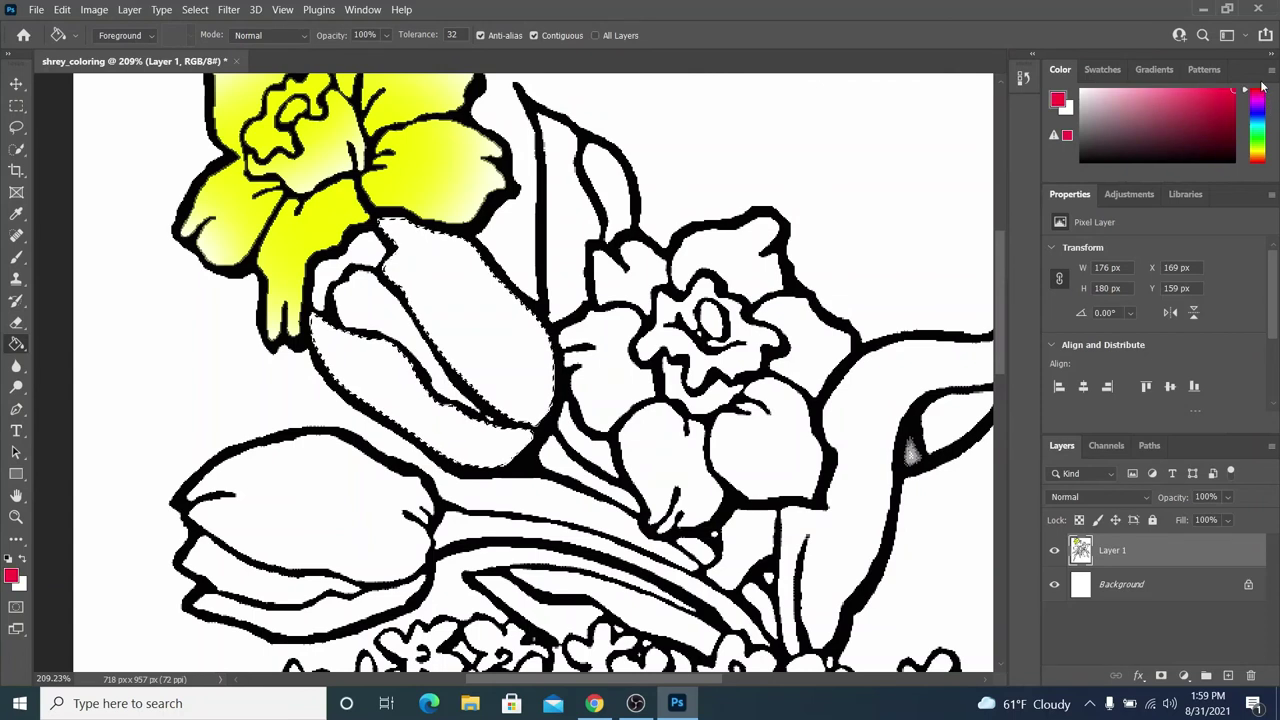
click(1231, 80)
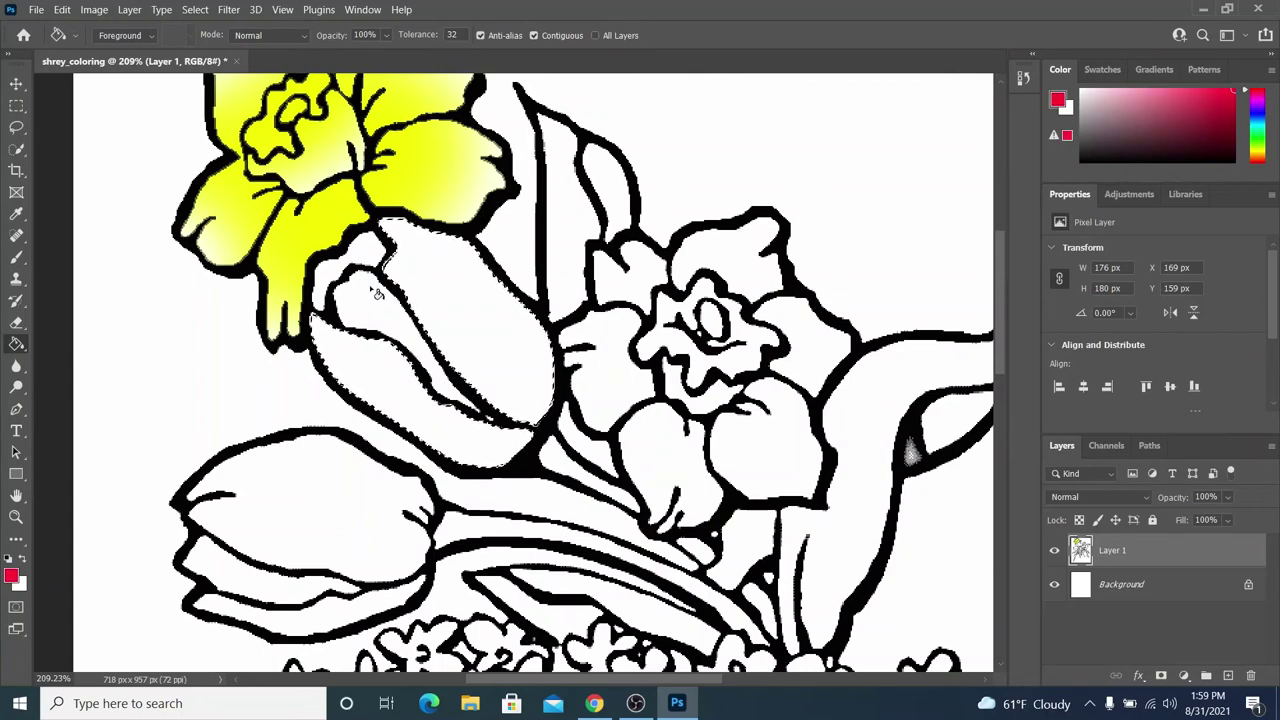
- Fill the tulip's upper and left selected petals with the red
click(449, 289)
click(382, 396)
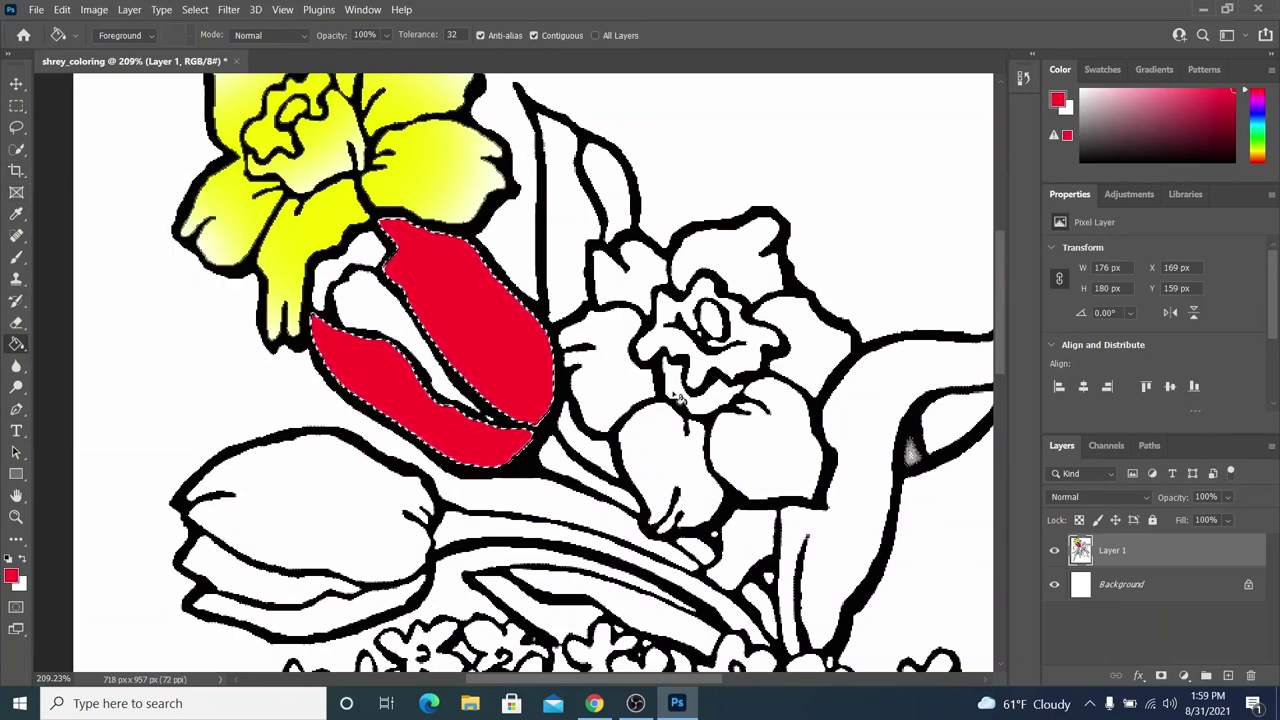
scroll(900, 437, down, 3)
scroll(163, 297, up, 8)
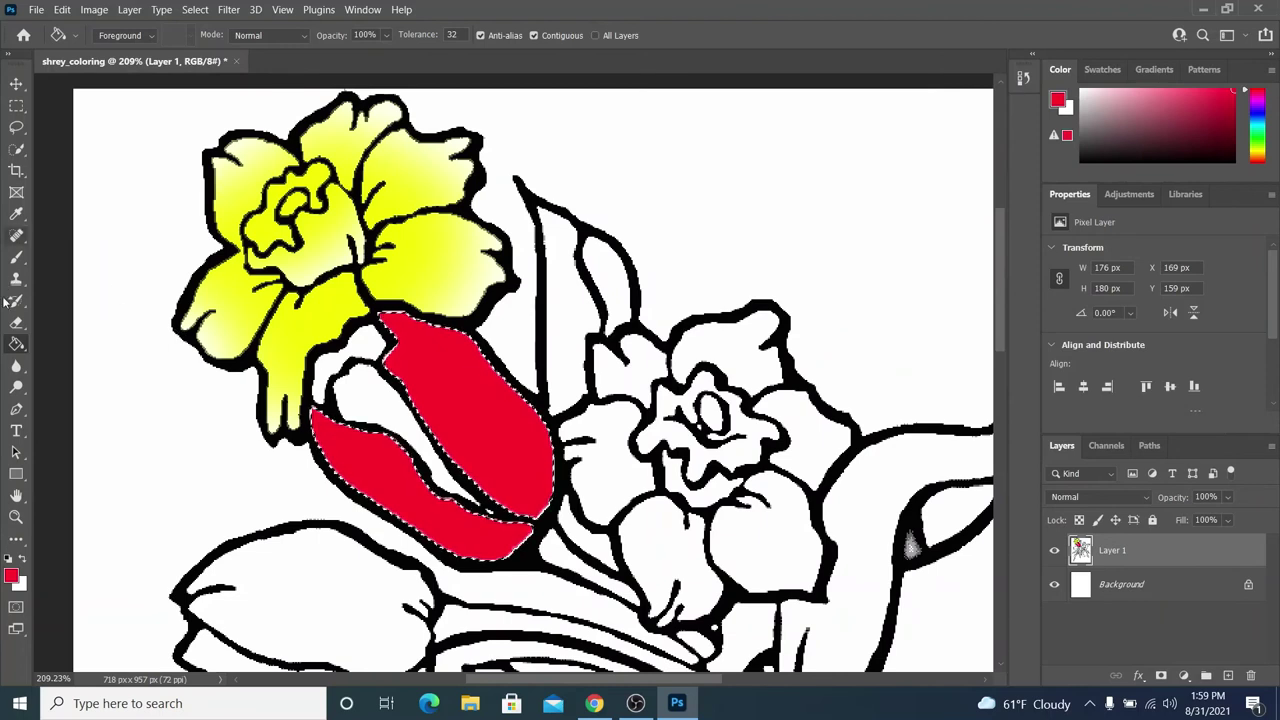
click(20, 155)
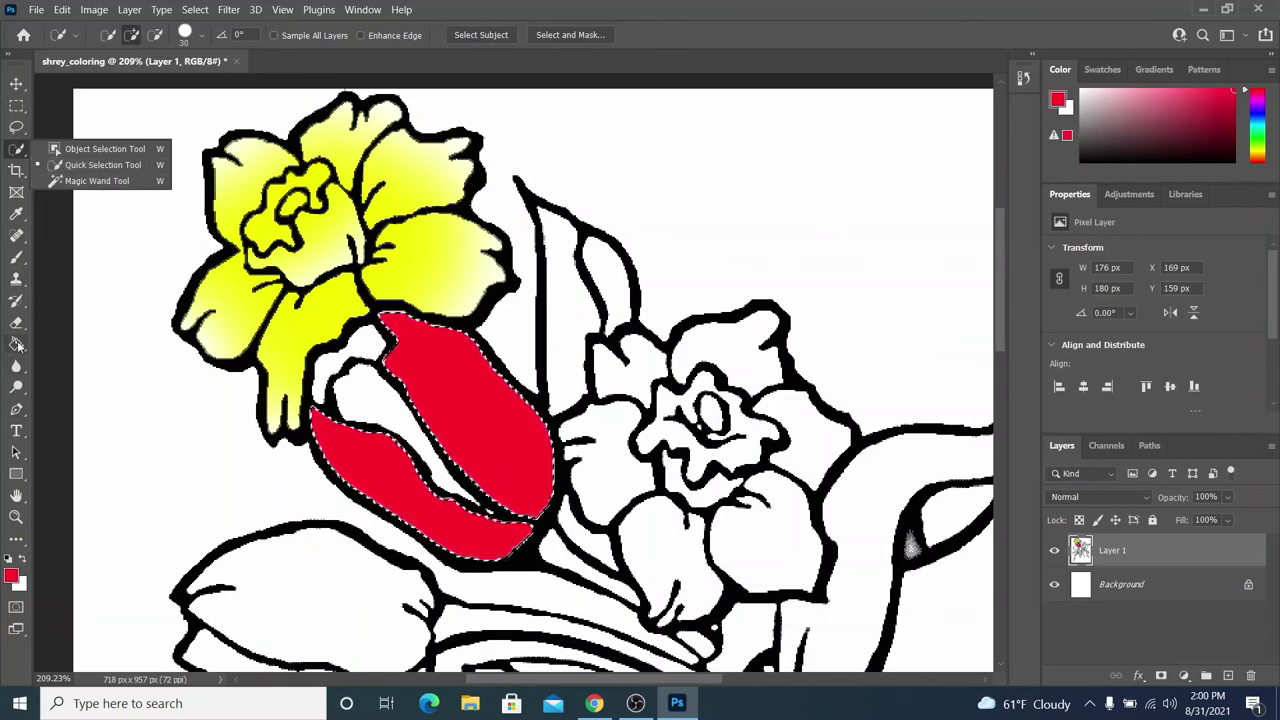
click(16, 258)
right_click(16, 258)
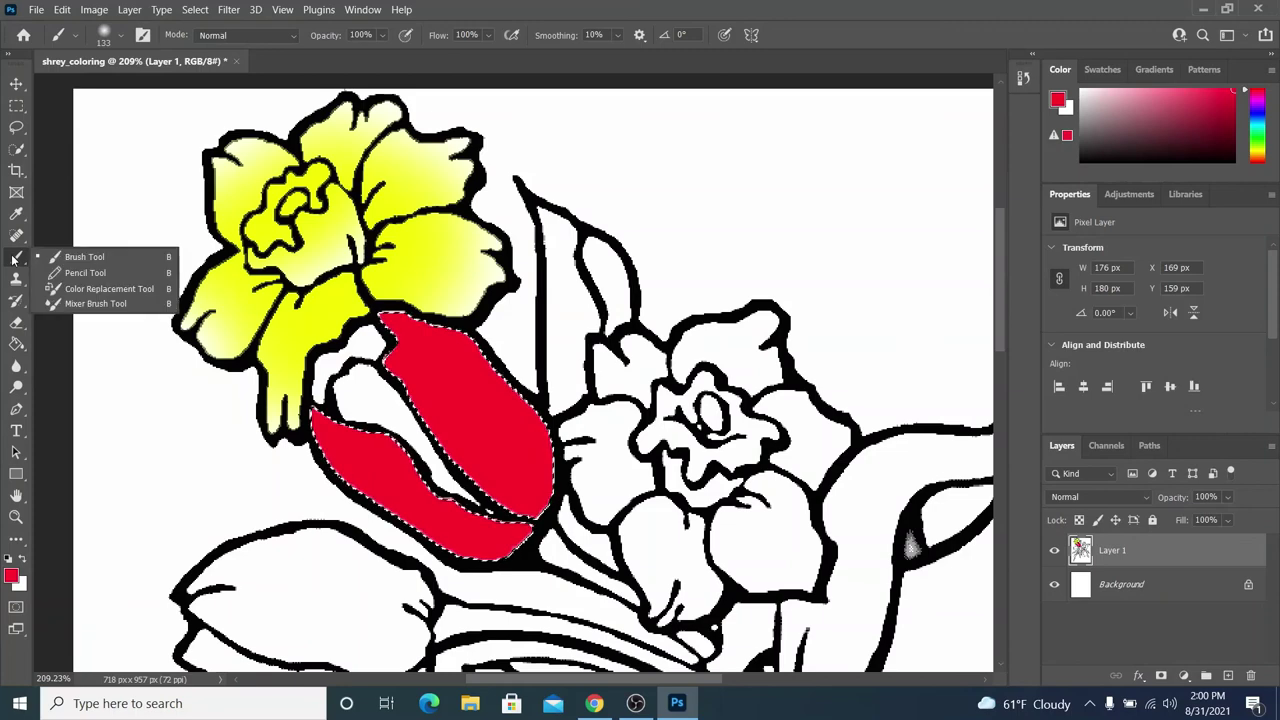
click(16, 258)
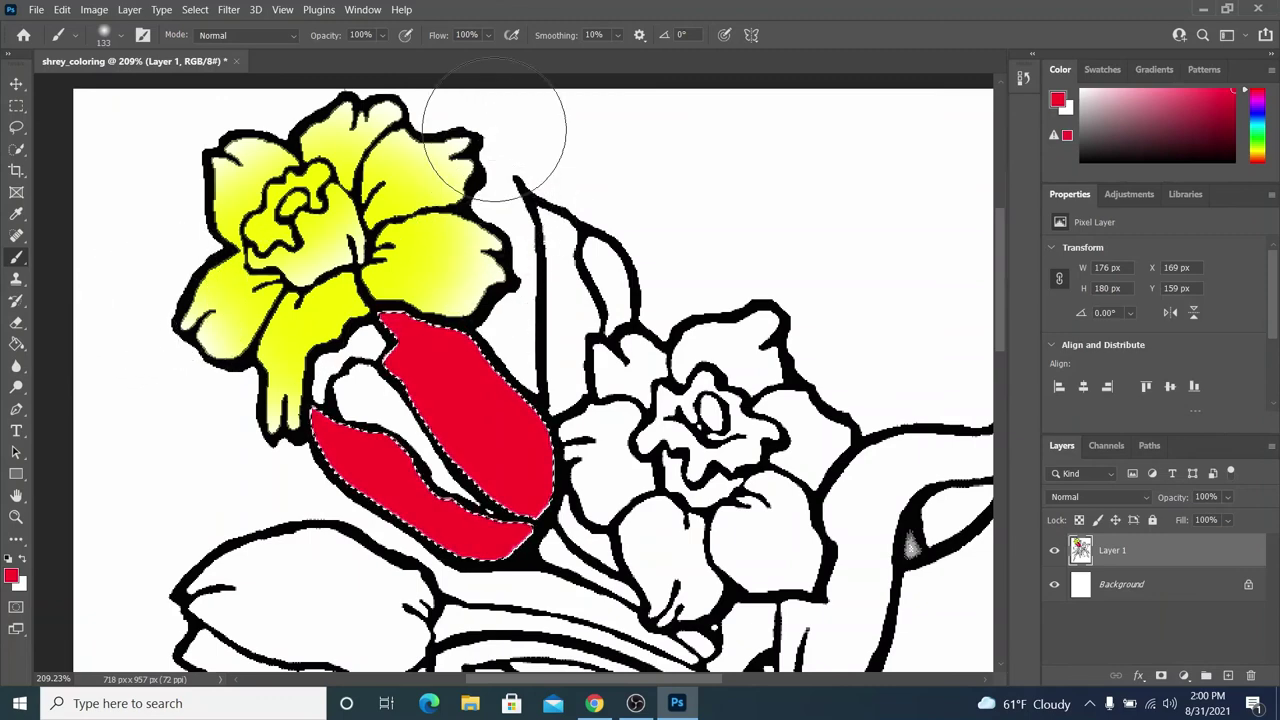
scroll(600, 290, down, 5)
scroll(663, 322, up, 5)
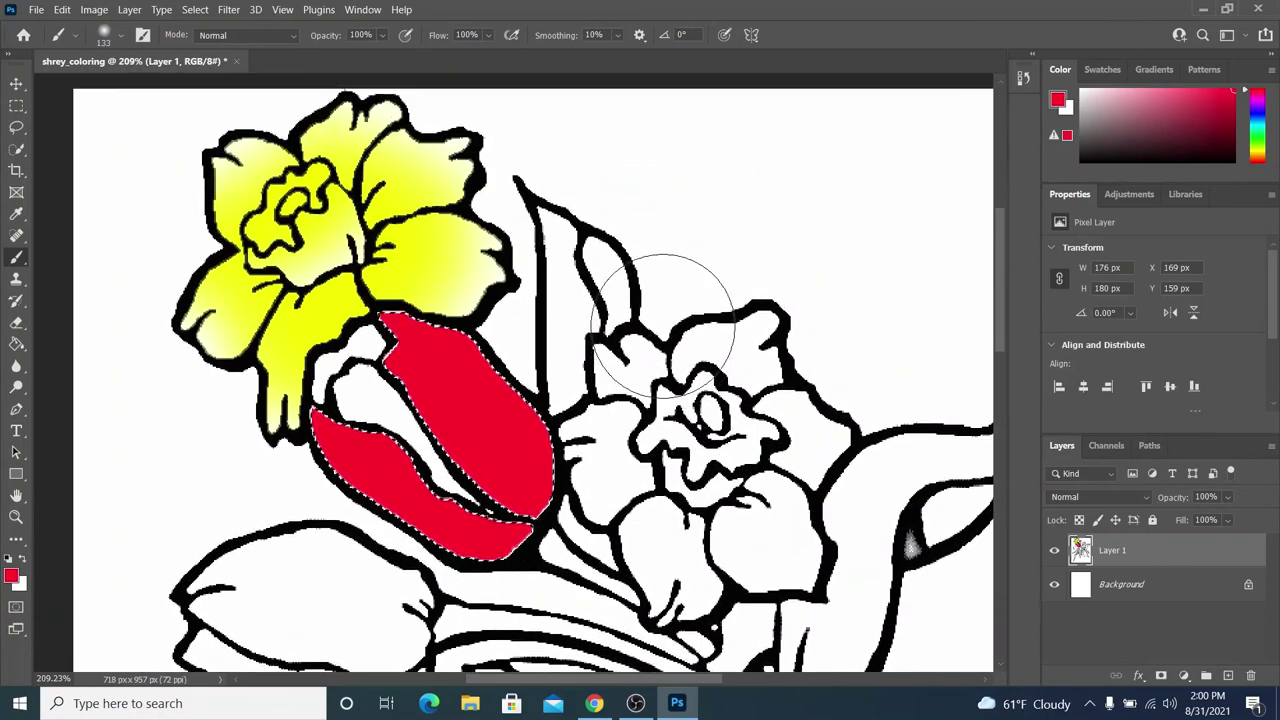
- Open File > Save to your computer and check the name shrey_coloring in Photoshop PSD format
click(37, 10)
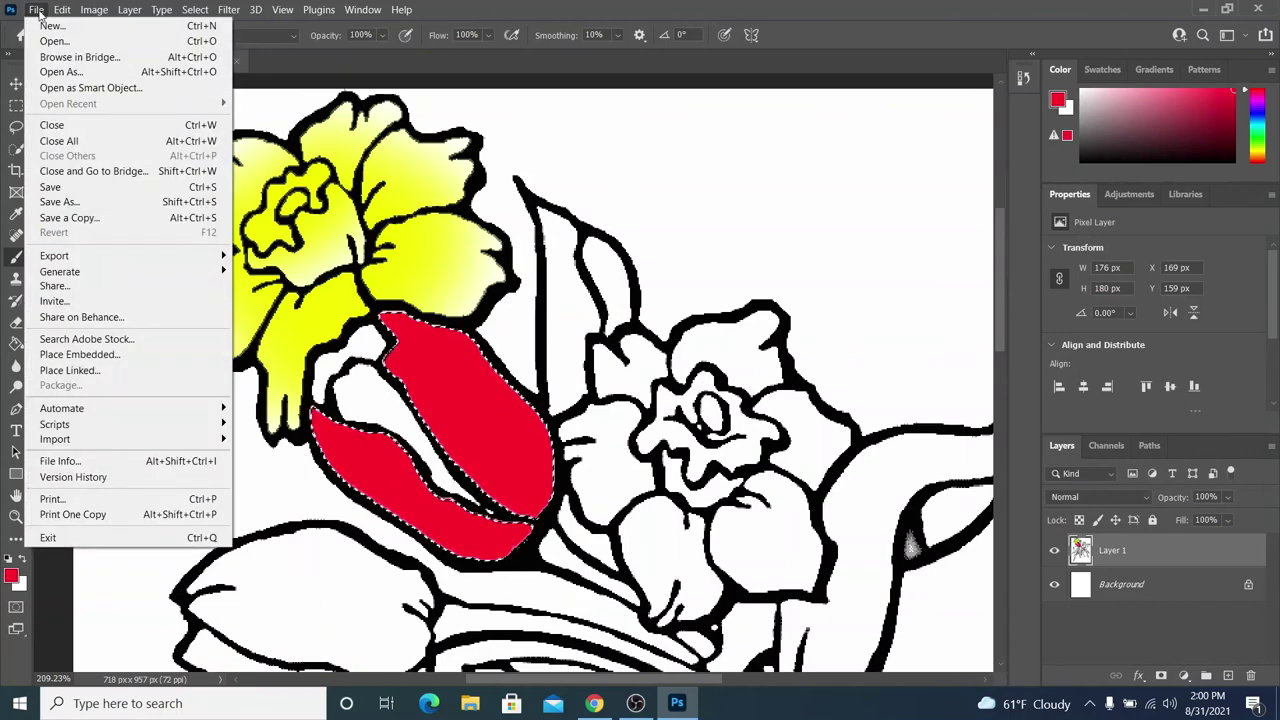
click(83, 190)
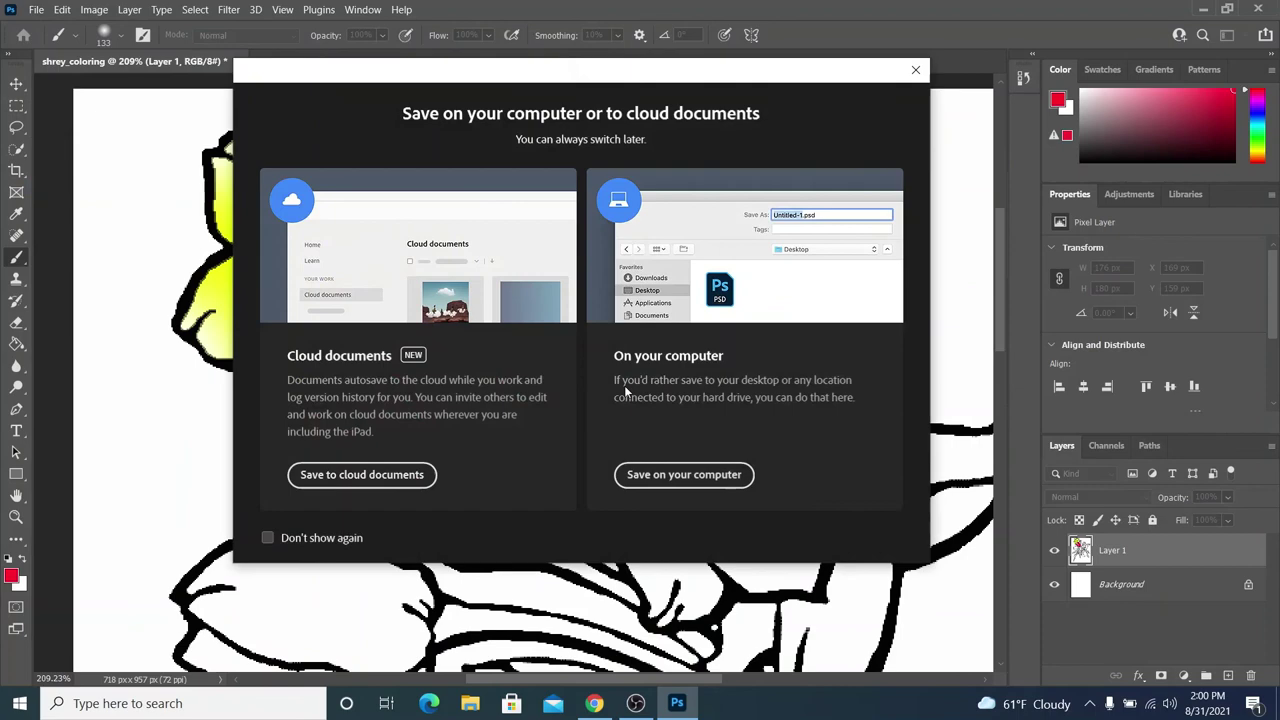
click(736, 477)
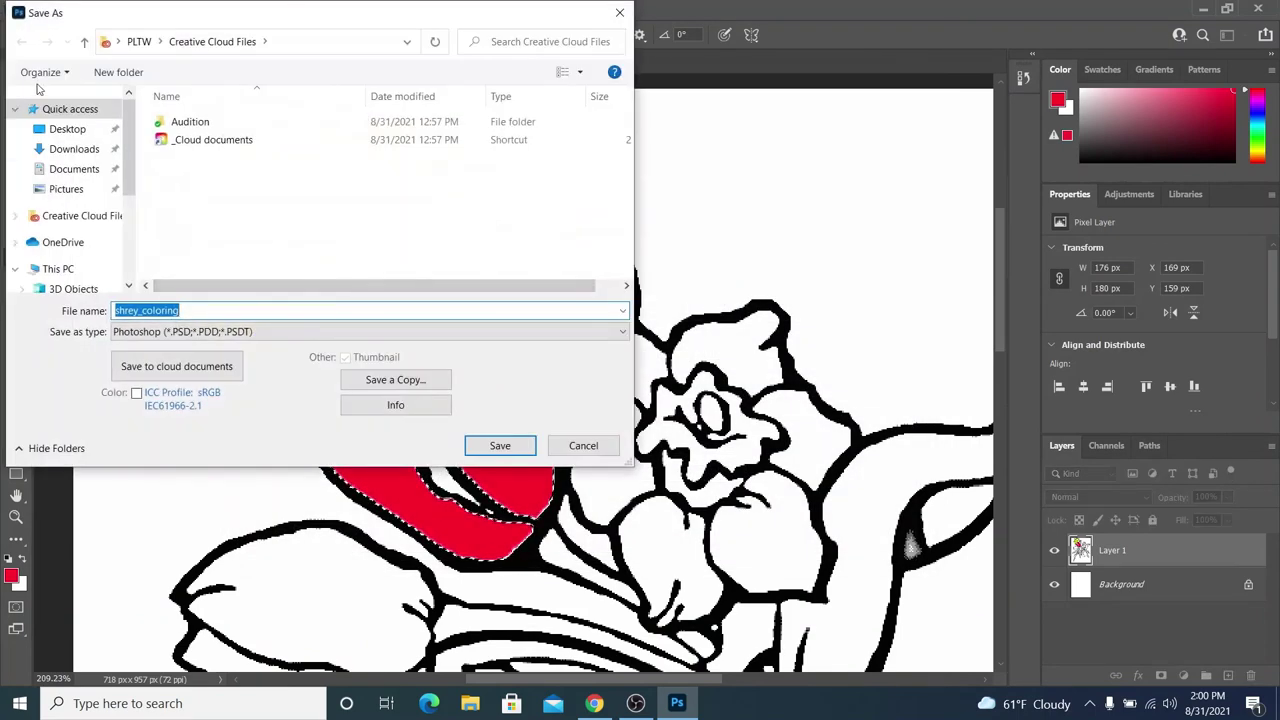
click(215, 312)
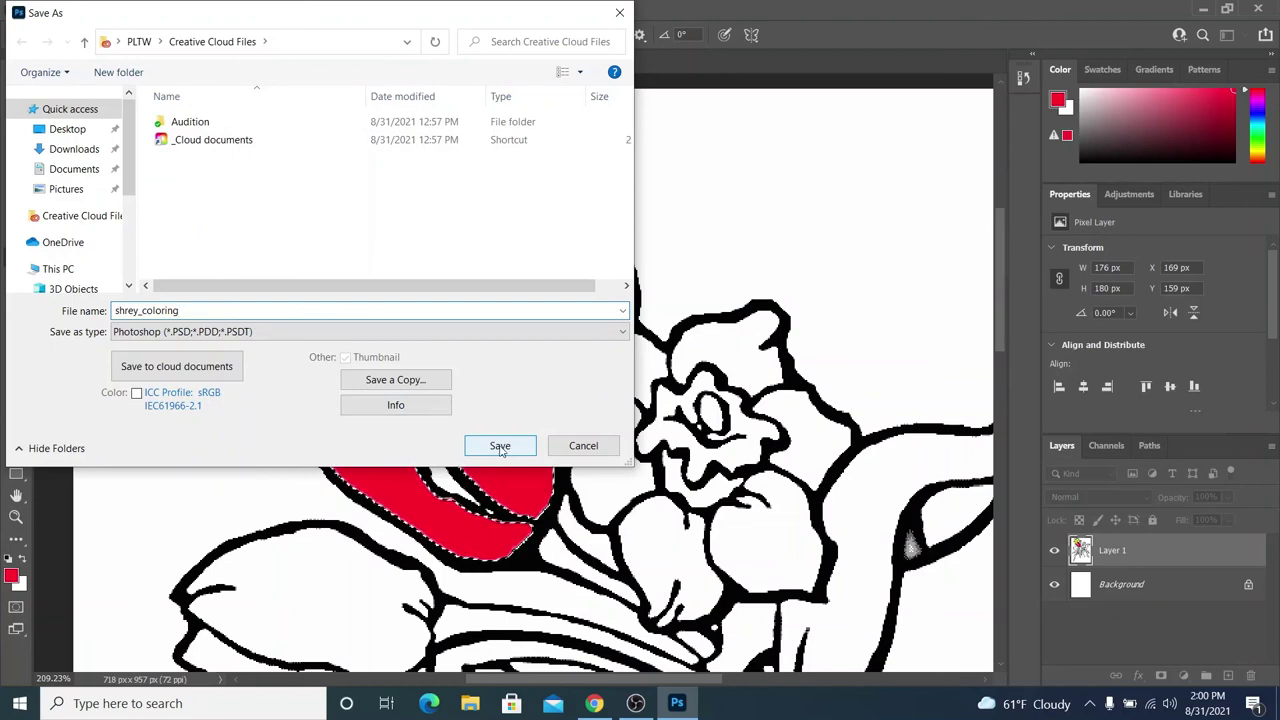
drag(186, 311, 112, 311)
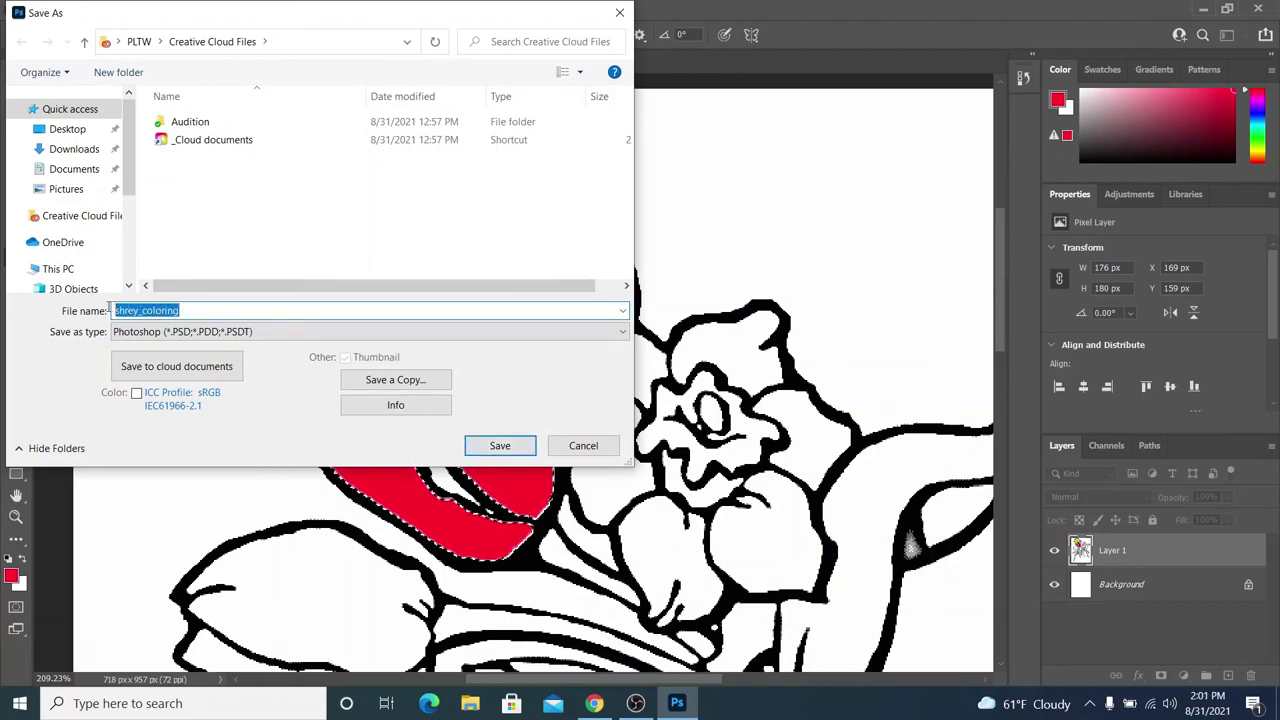
click(206, 312)
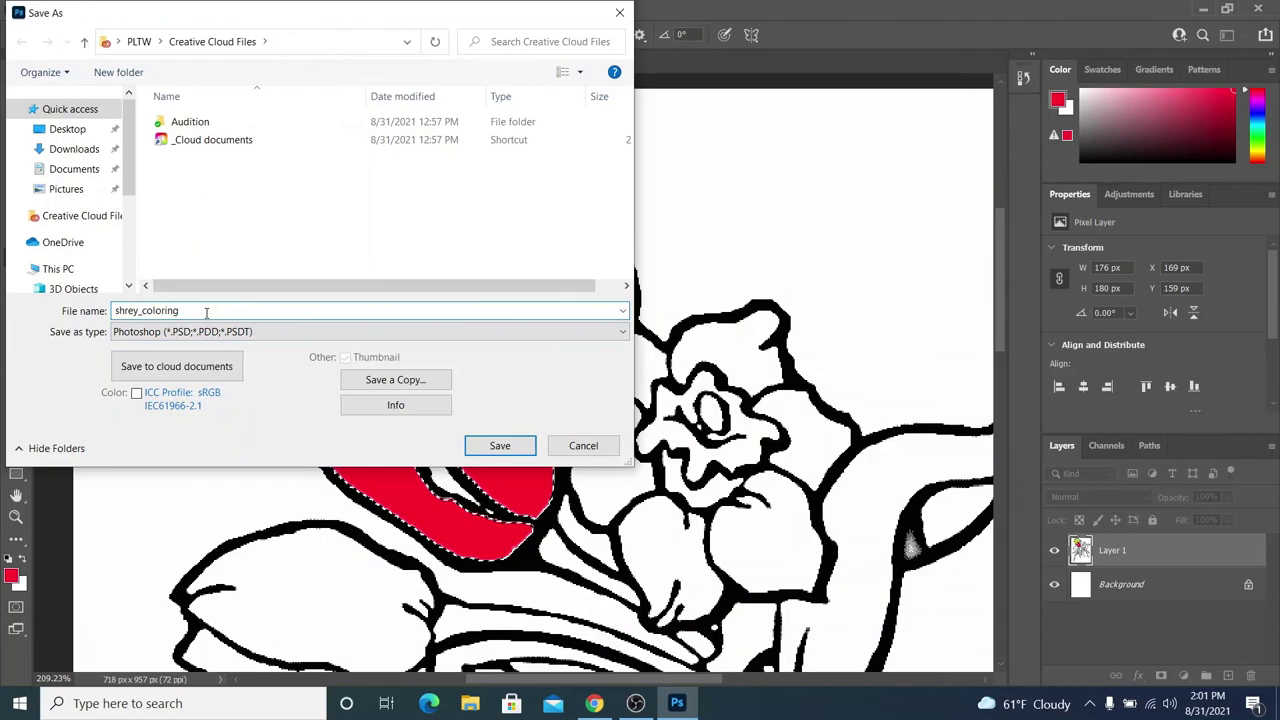